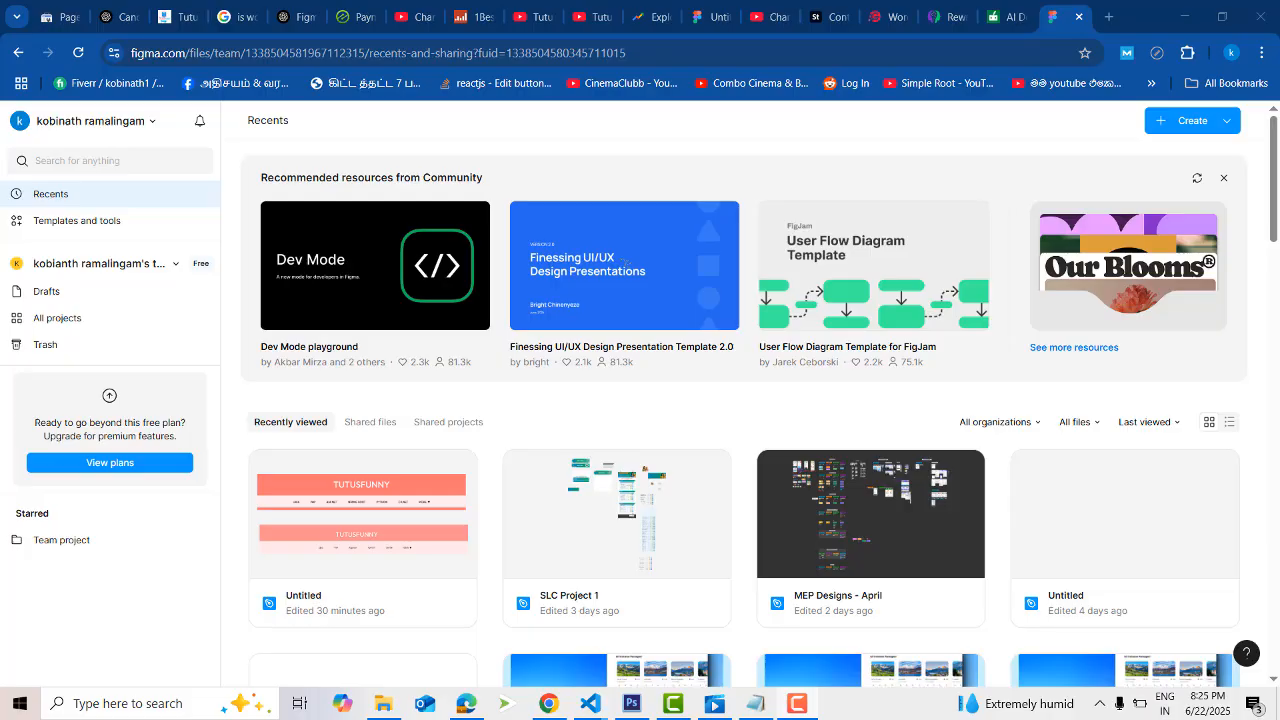
- Create a new design file and draw a frame about 277 × 264 on the canvas
left_click(1186, 124)
left_click(1114, 163)
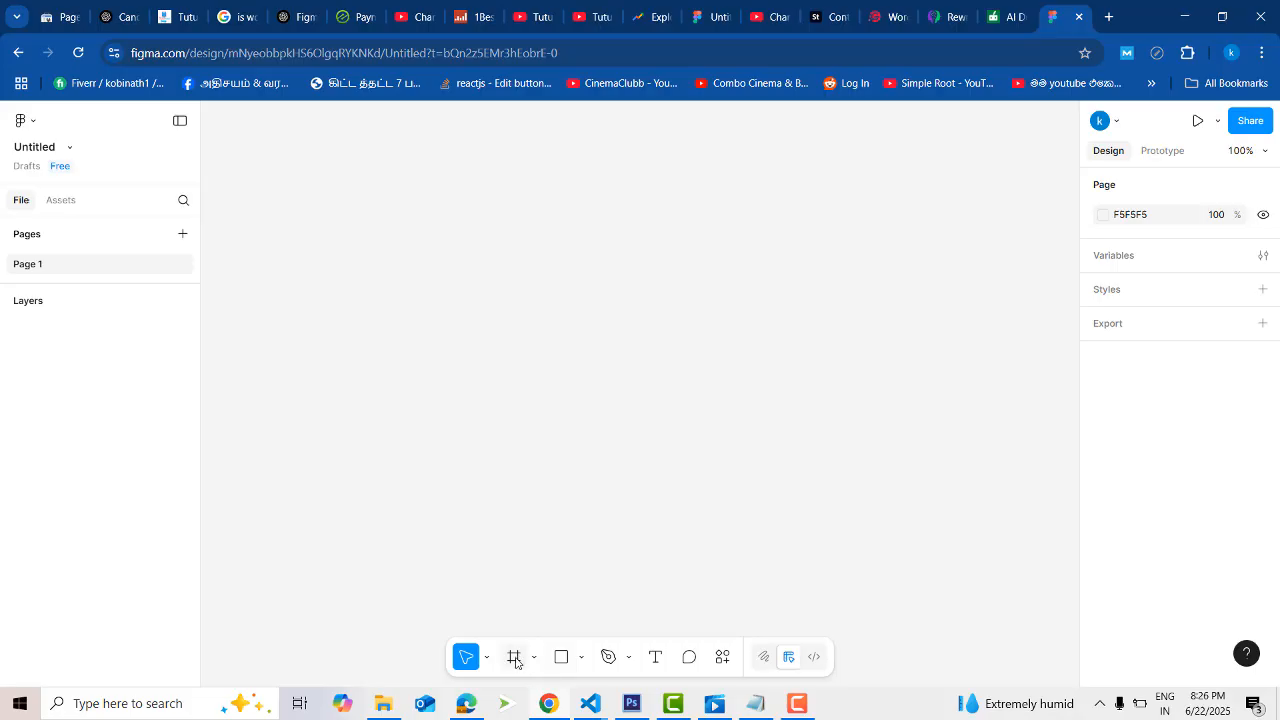
left_click(515, 658)
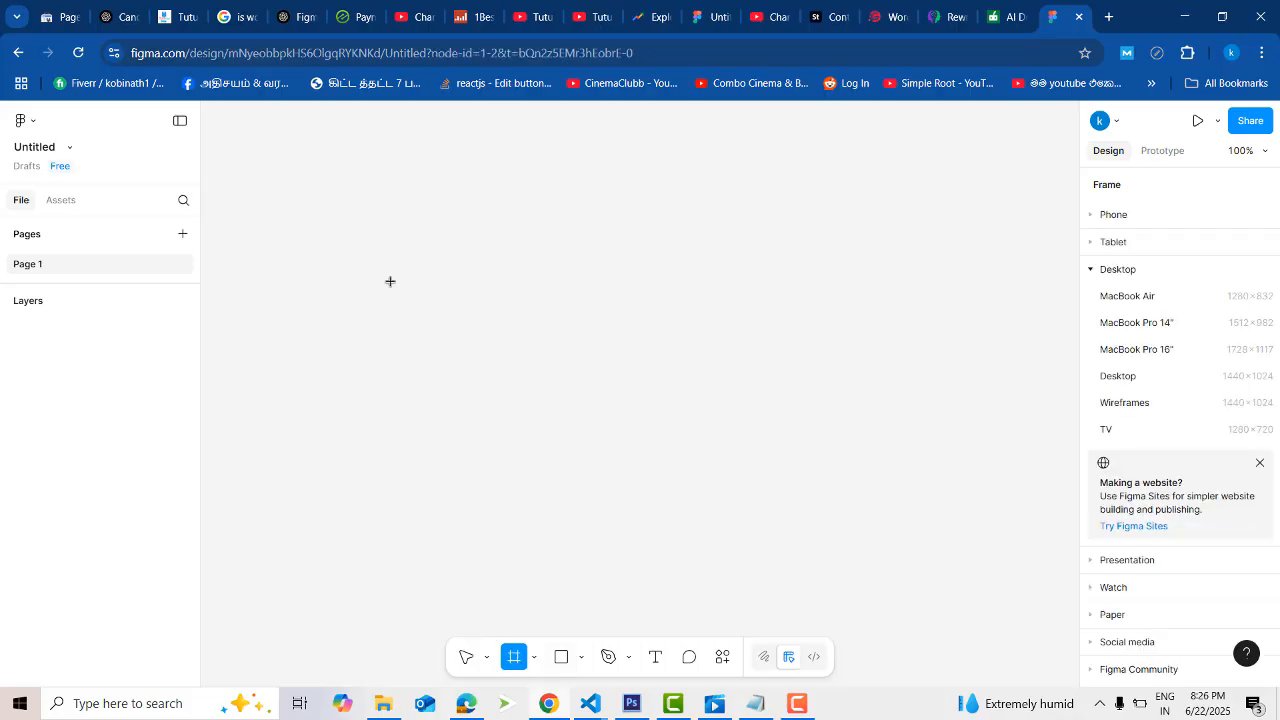
left_click_drag(316, 210, 547, 430)
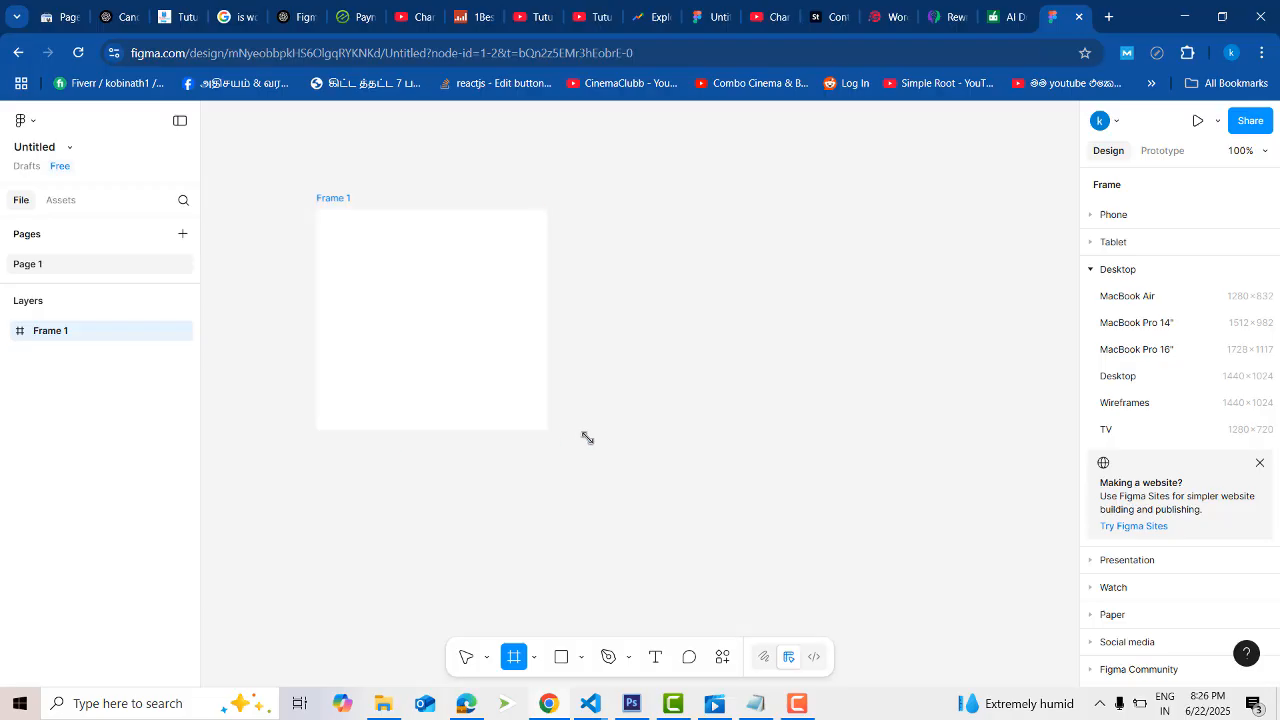
- Rename the new frame as Login
double_click(342, 200)
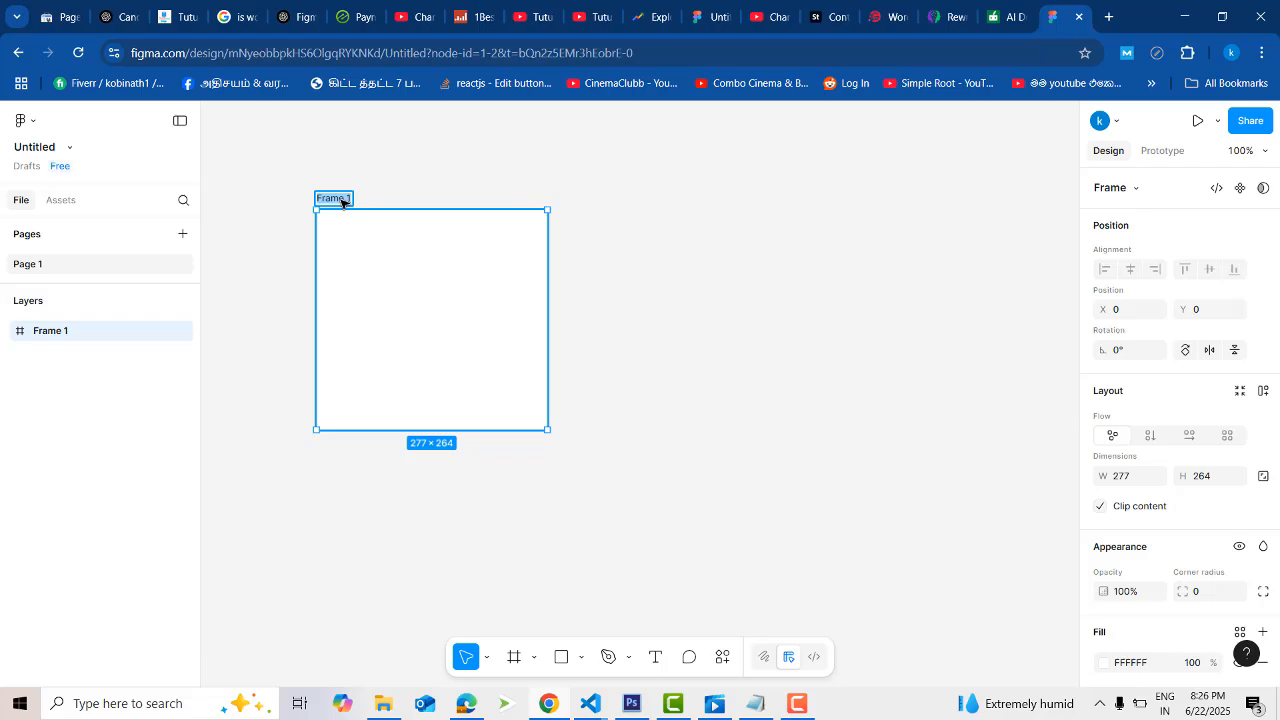
type("La")
type("gin")
left_click(680, 337)
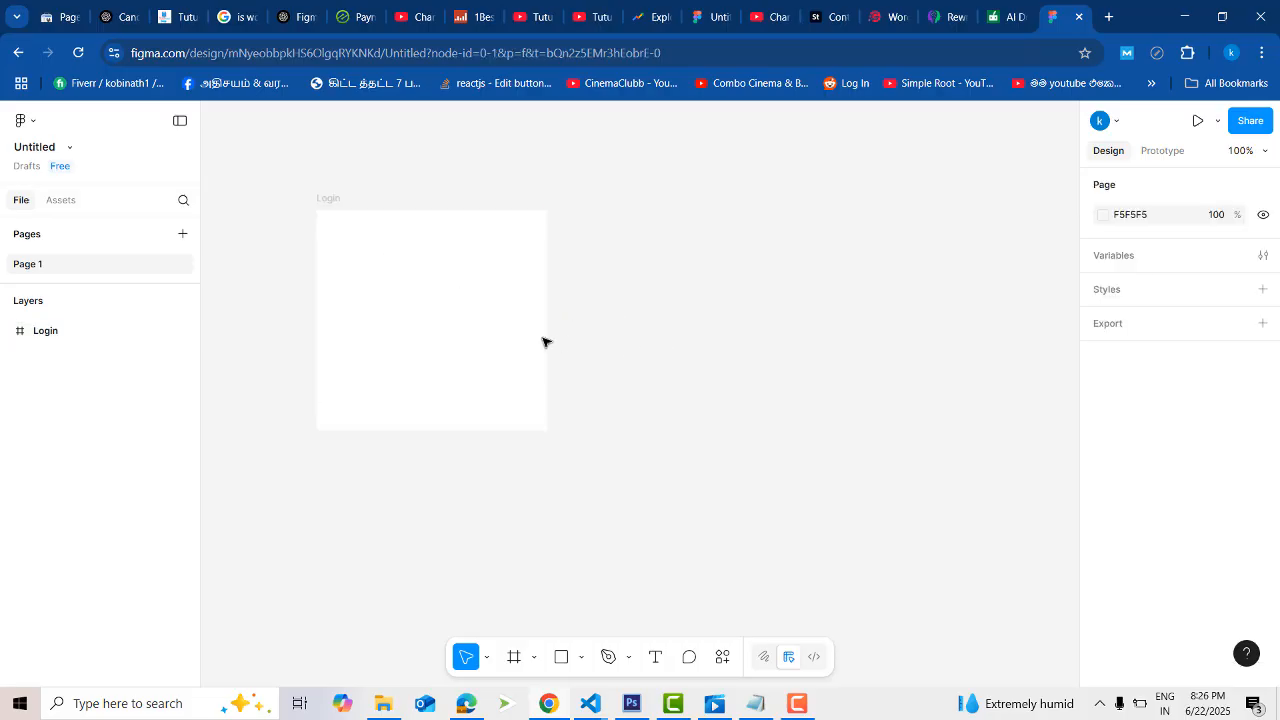
- Change the Login frame's fill colour to red, FF0000
left_click(502, 333)
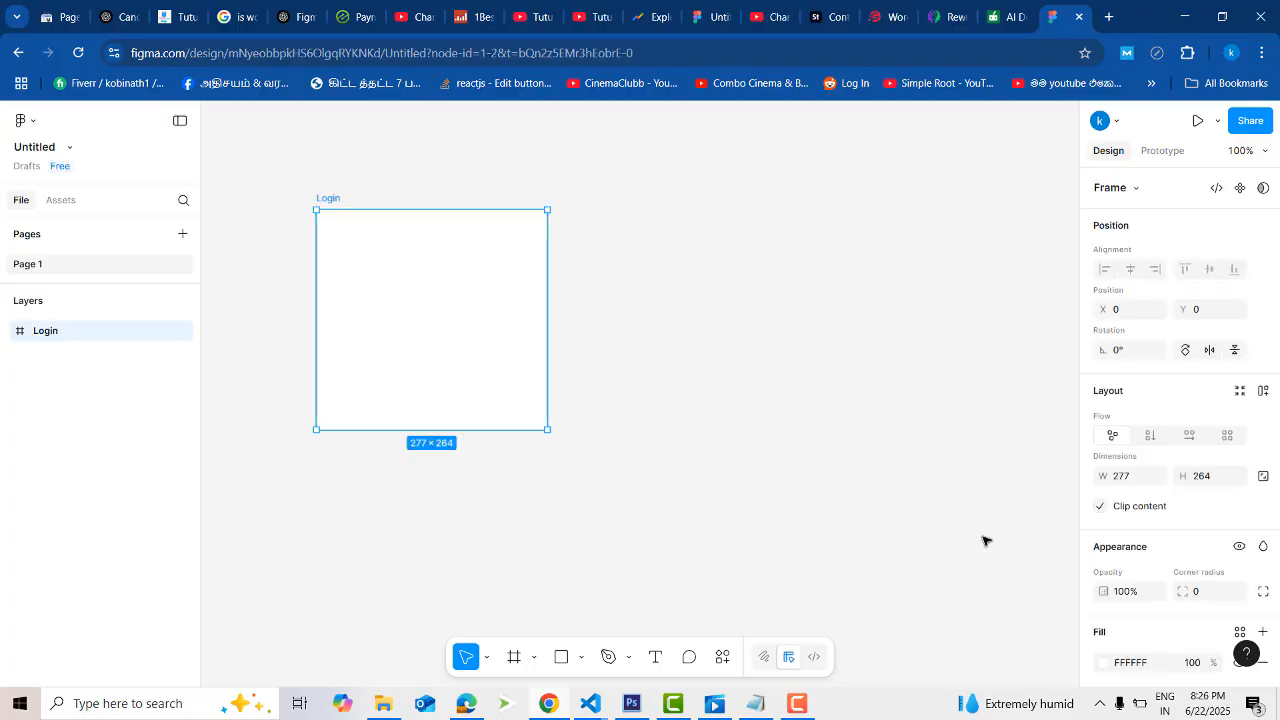
left_click(1107, 663)
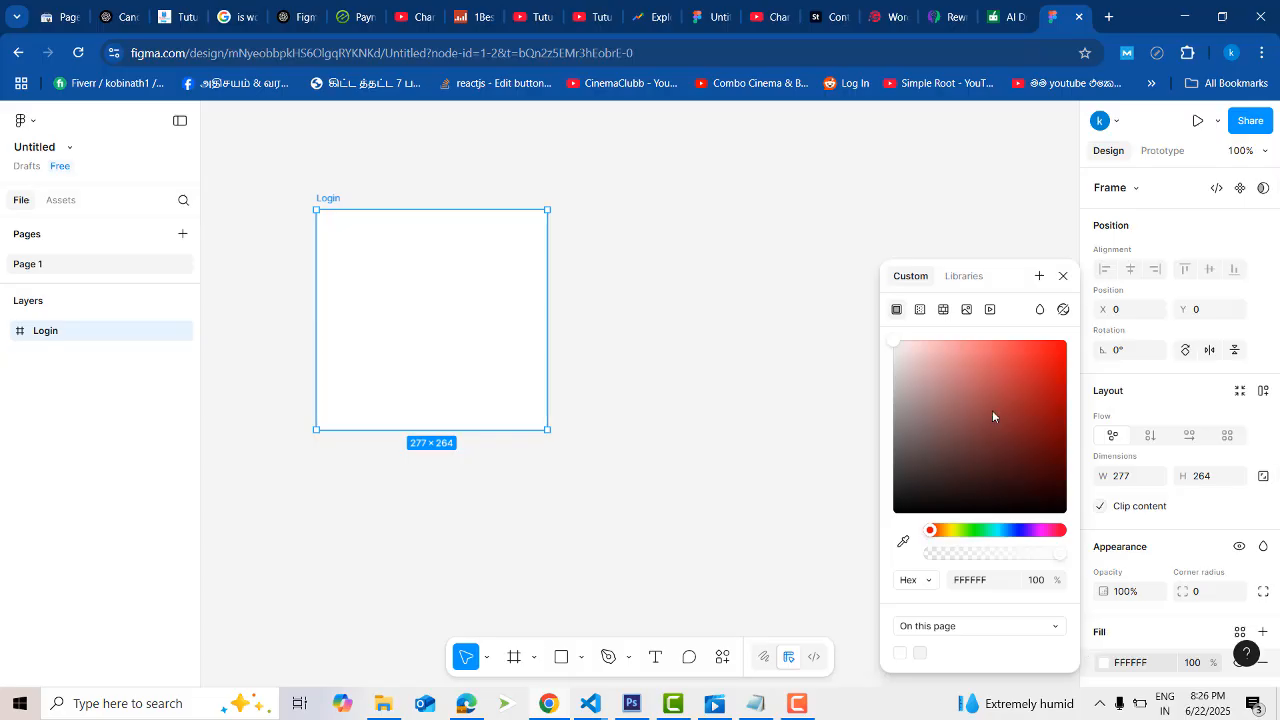
left_click_drag(994, 417, 1066, 341)
left_click(791, 269)
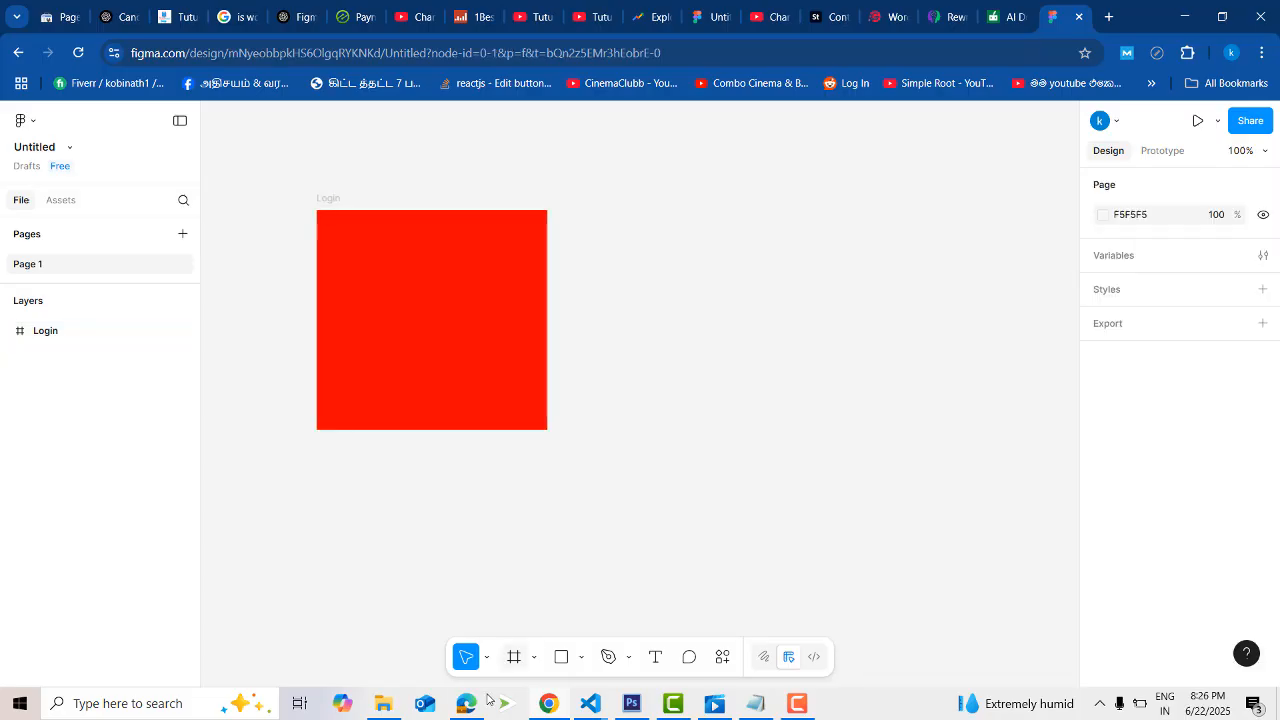
- Draw a rectangle about 158 × 49 inside the Login frame and set its corner radius to 20
left_click(561, 658)
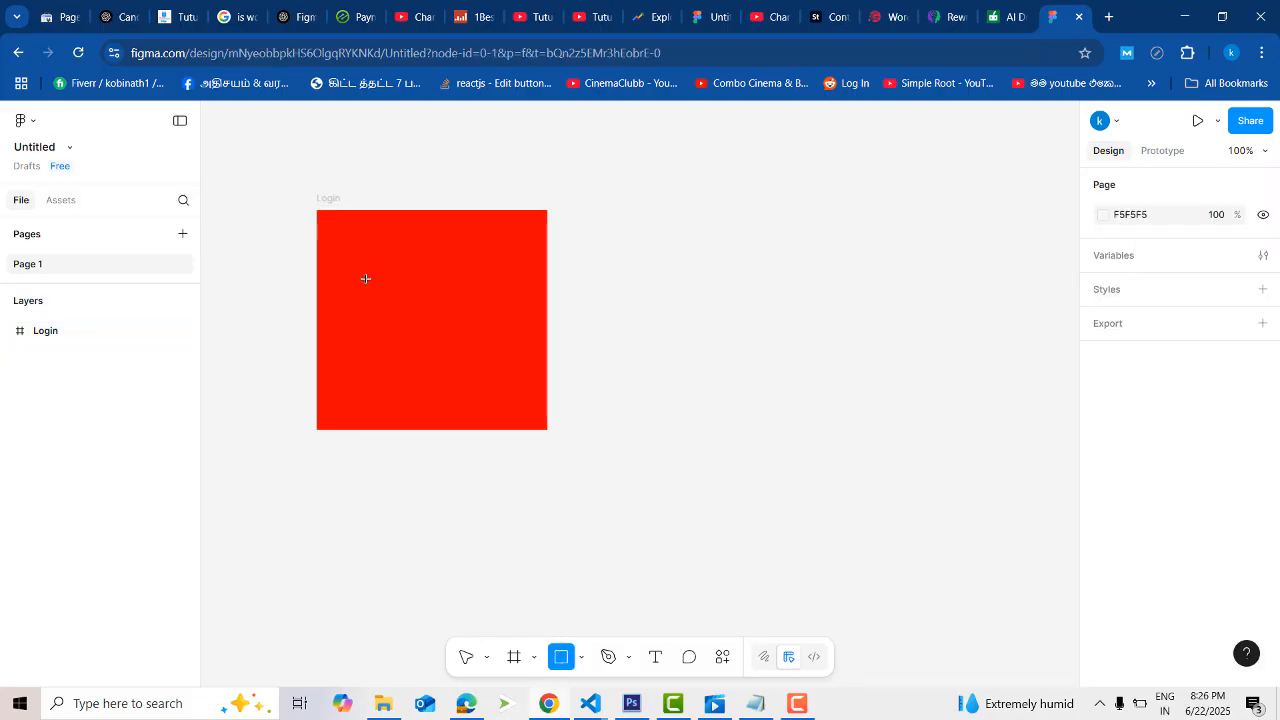
left_click_drag(365, 279, 498, 320)
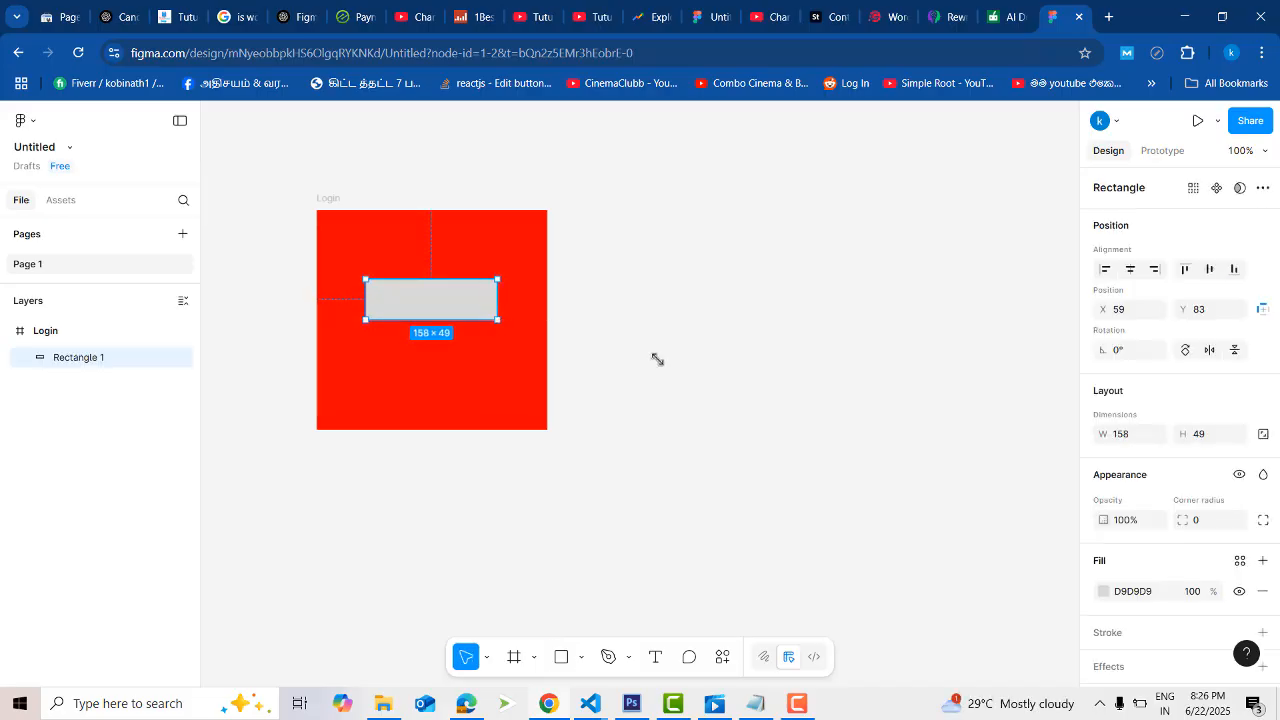
left_click(574, 341)
left_click(468, 314)
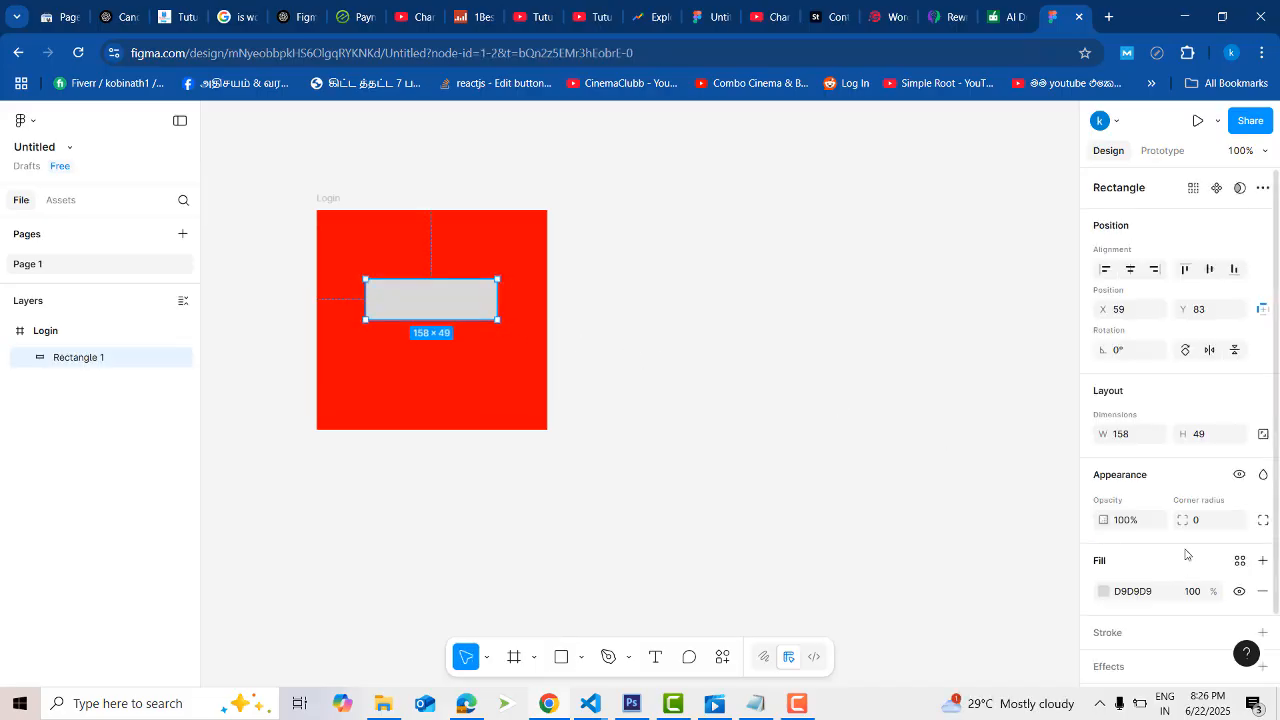
left_click(1210, 522)
key("Return")
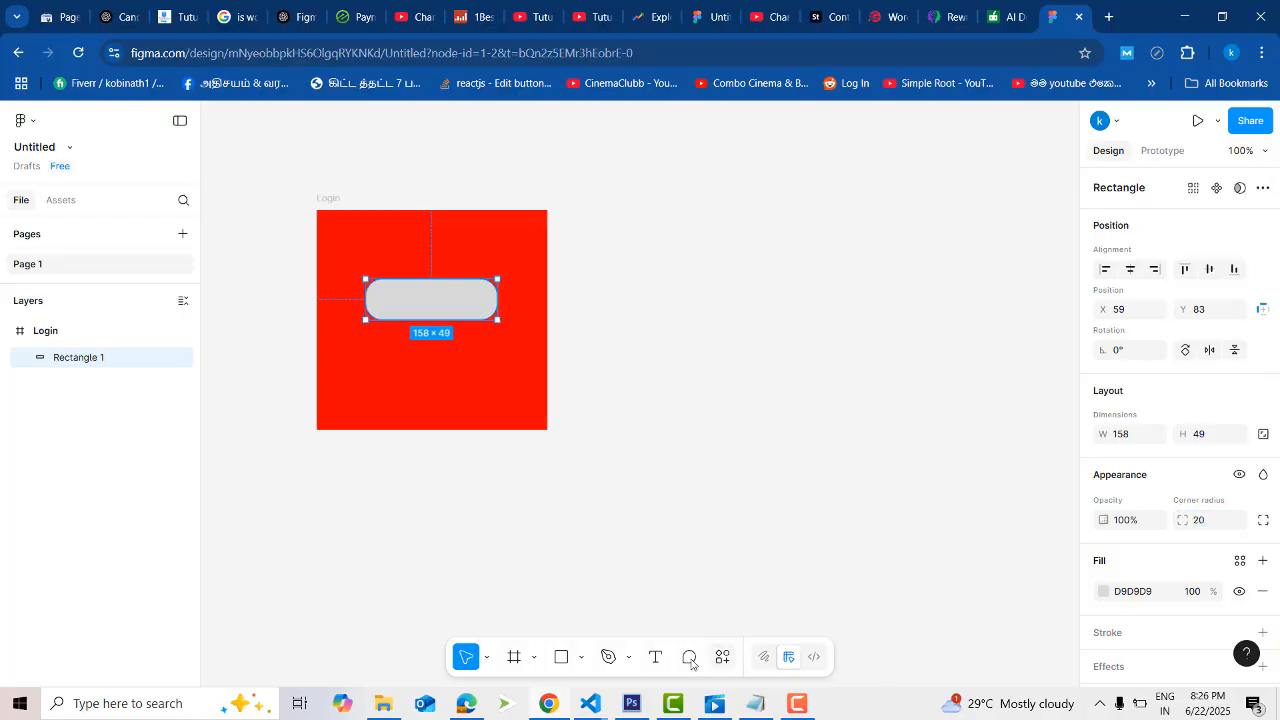
- Add the text "Register" on the rounded rectangle in the Login frame
left_click(655, 657)
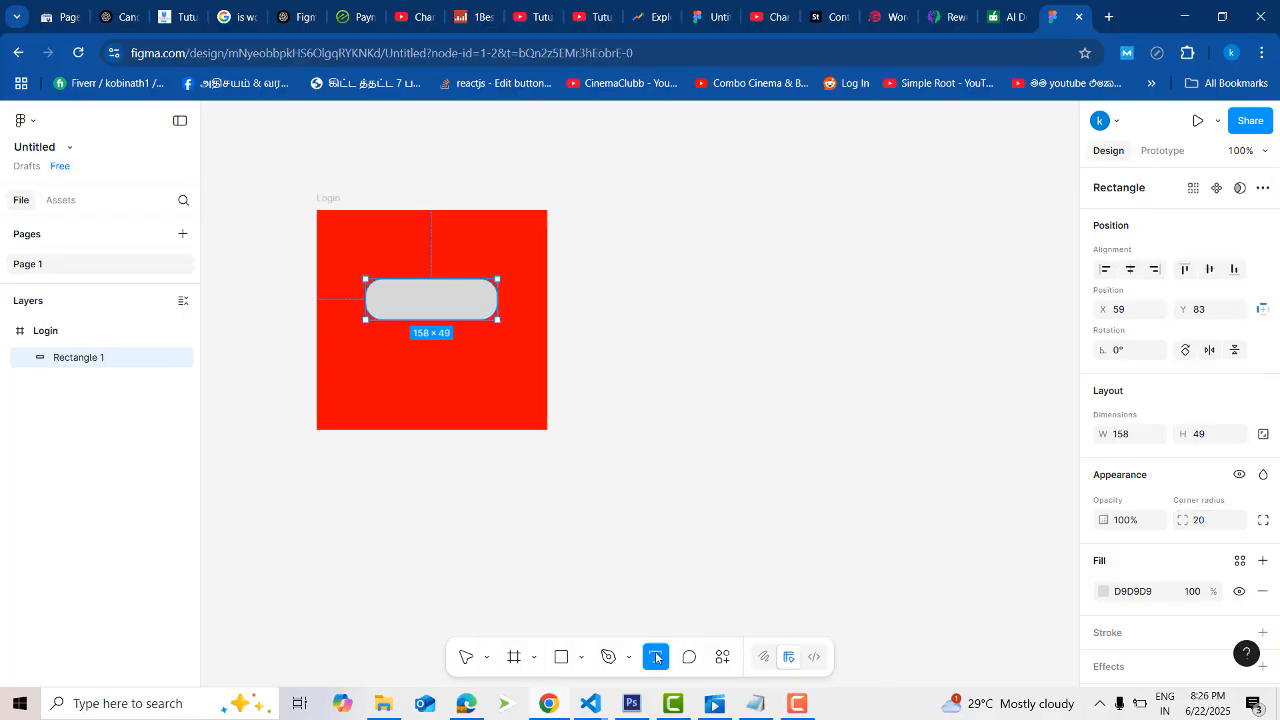
left_click(409, 306)
type("R")
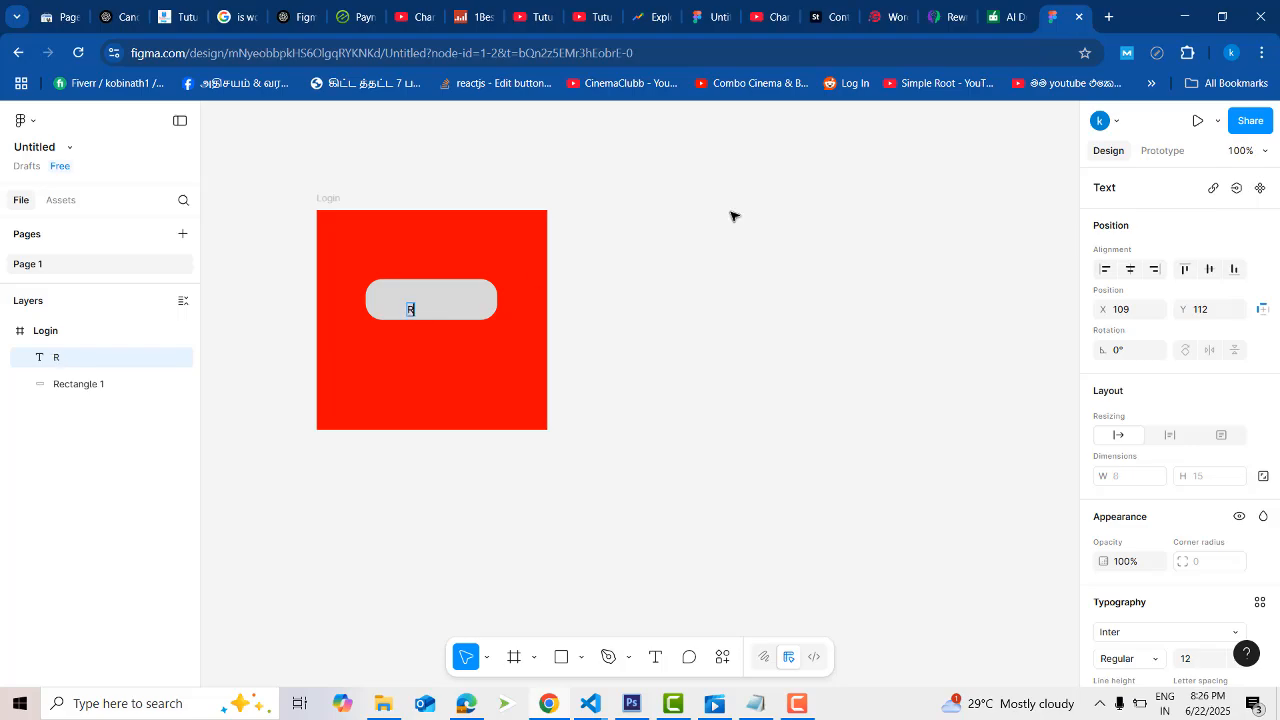
type("egister")
key("Escape")
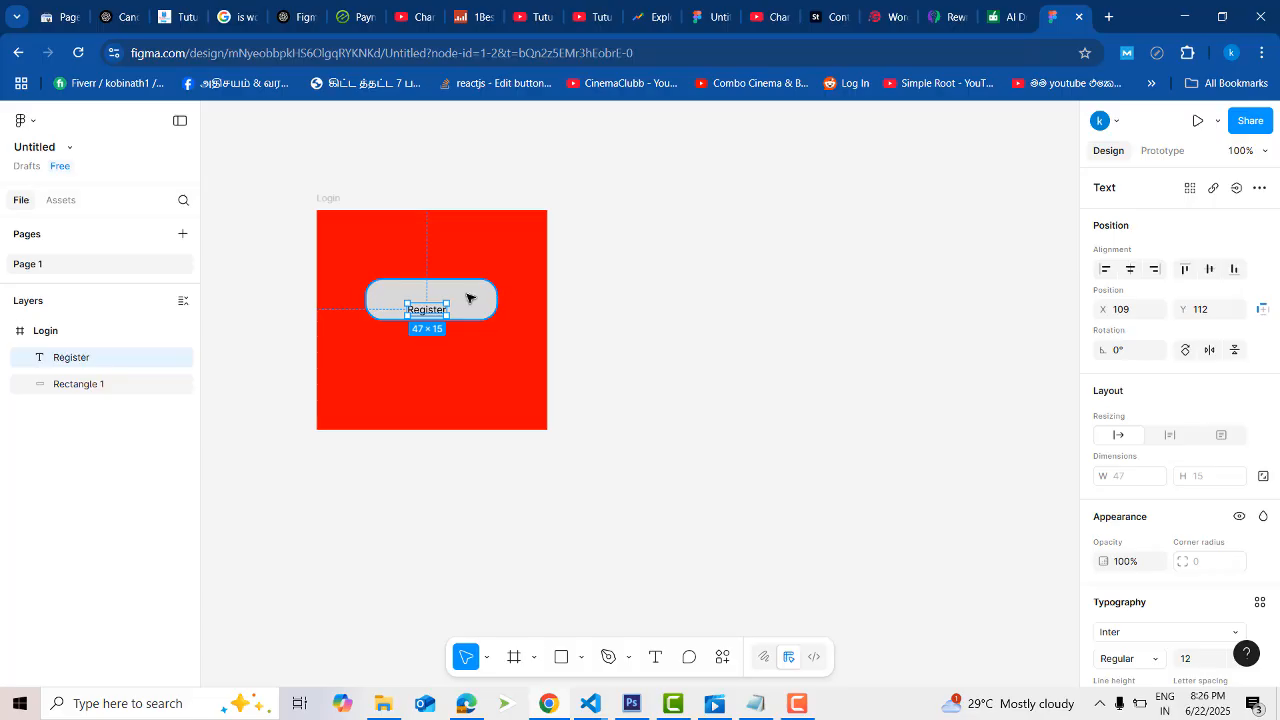
- Align the Register text and its rectangle to each other's horizontal and vertical centres
key("ctrl+a")
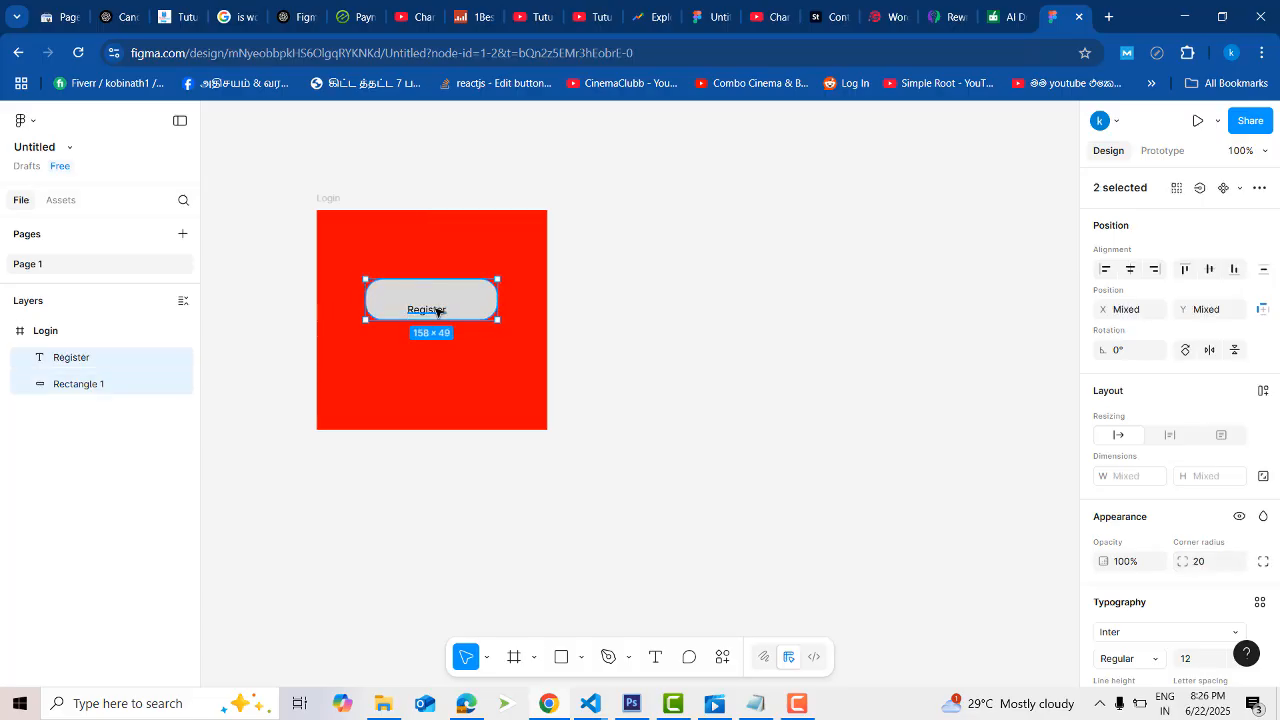
left_click(757, 294)
left_click(425, 315)
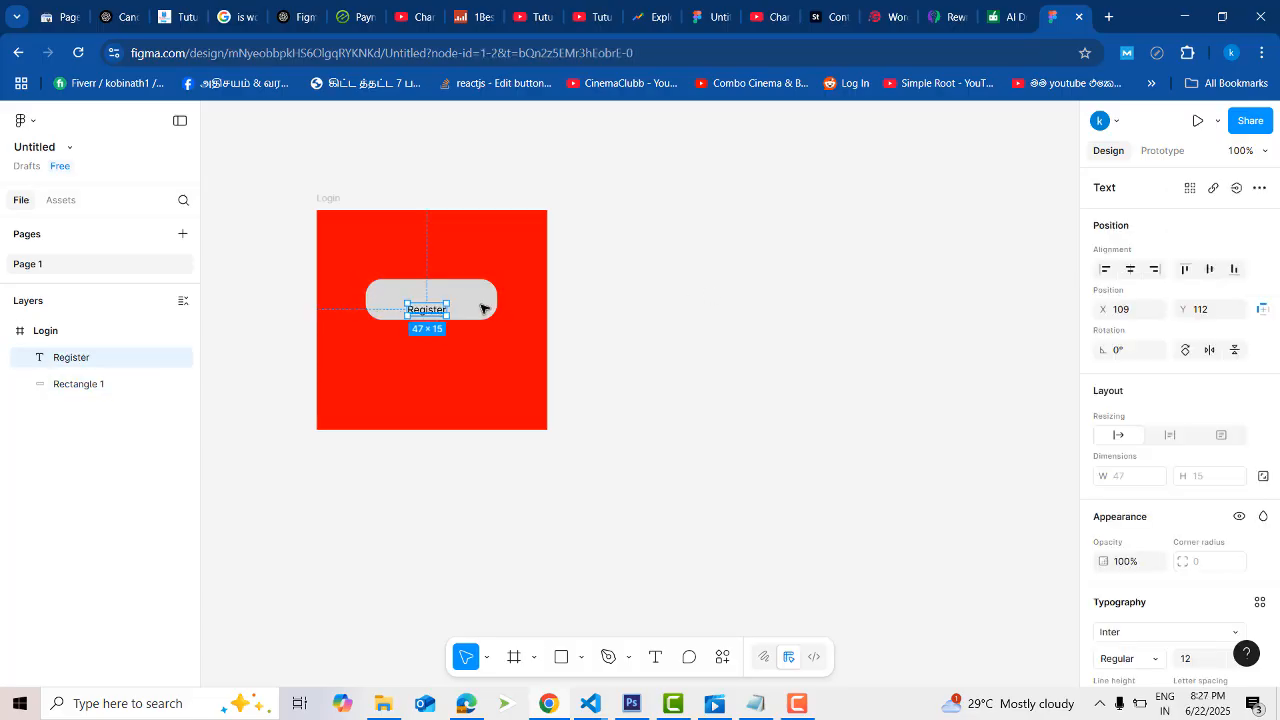
left_click(481, 297, "shift")
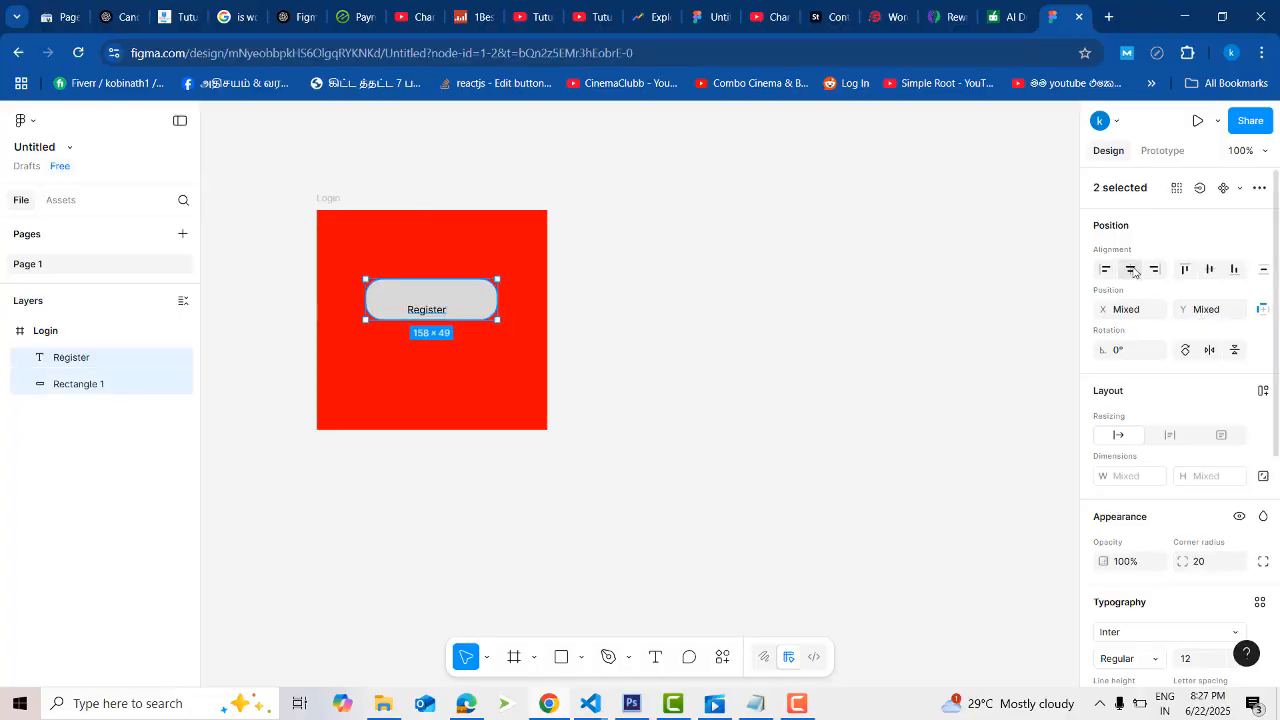
left_click(1132, 272)
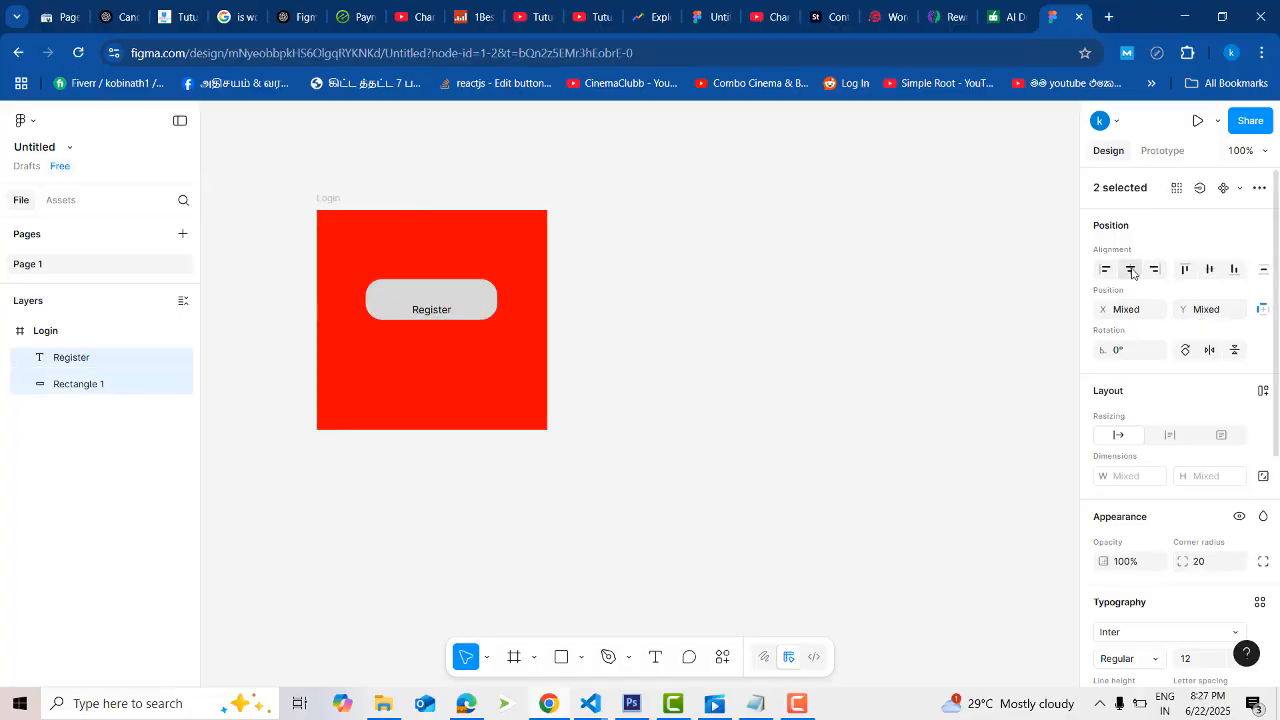
left_click(1209, 269)
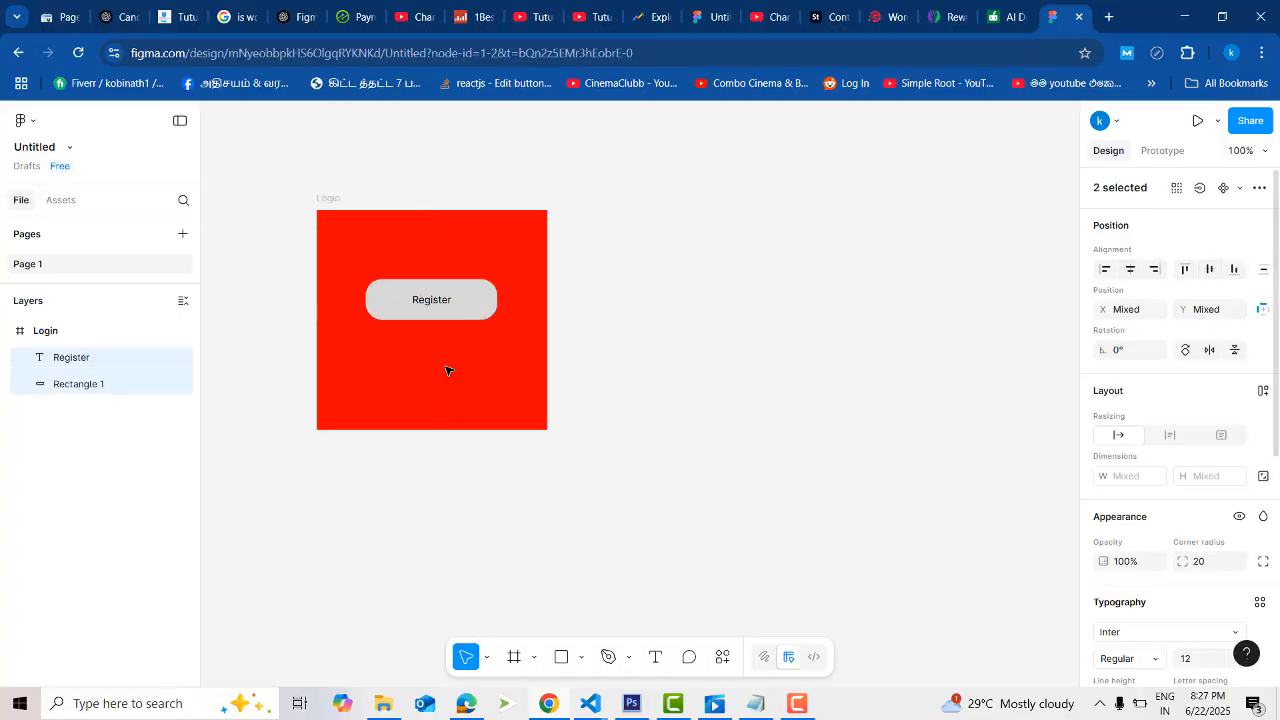
left_click(728, 302)
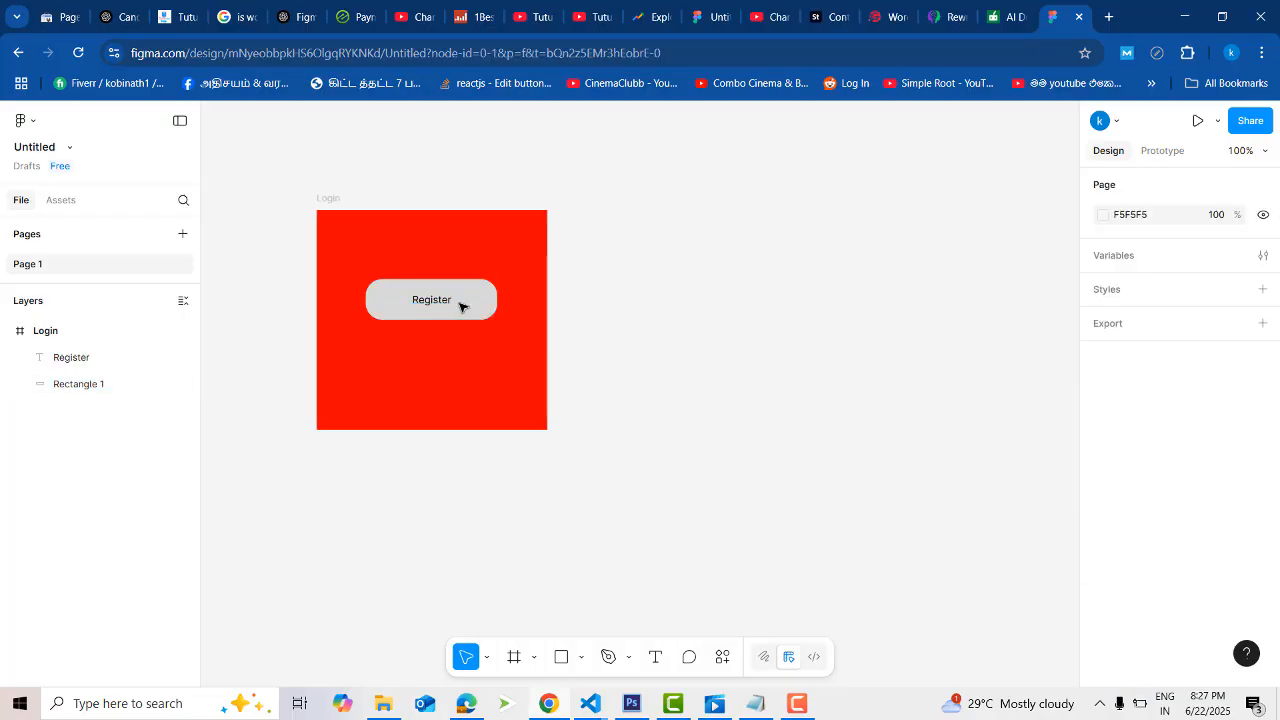
- Draw a second frame about 312 × 312 beside the Login frame and rename it as Main
left_click(516, 657)
left_click_drag(696, 298, 967, 553)
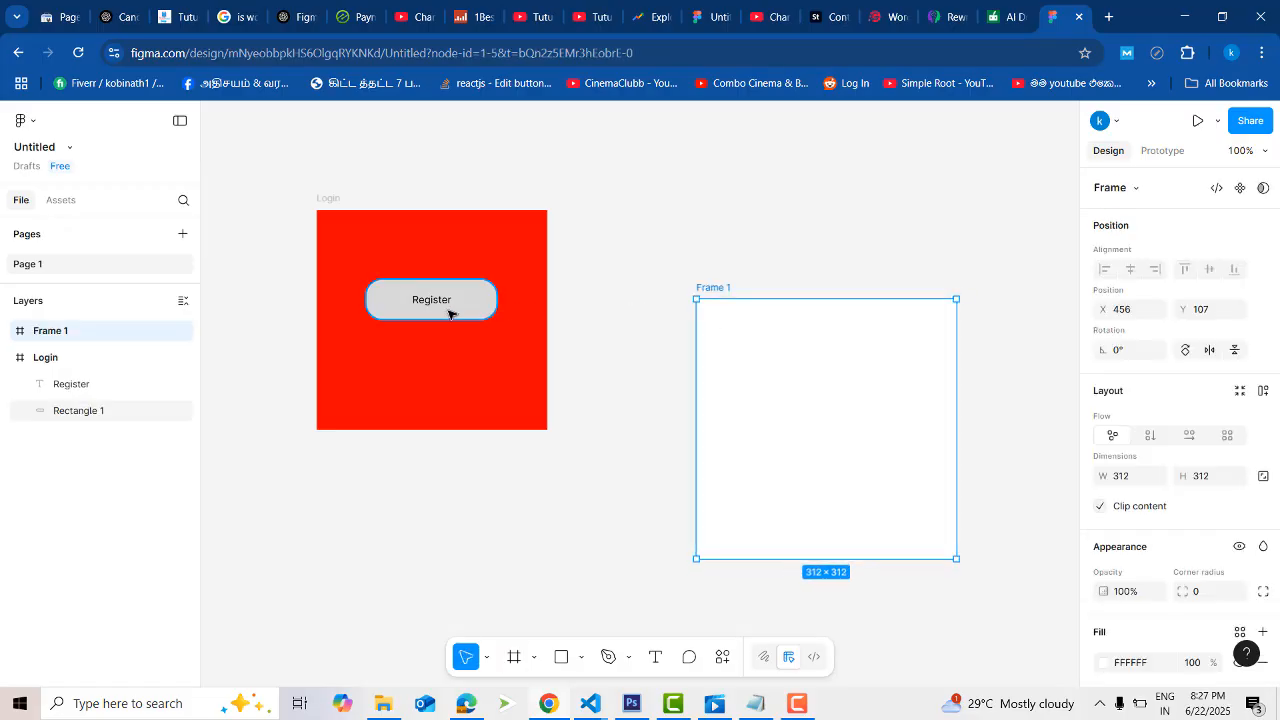
double_click(713, 290)
type("M")
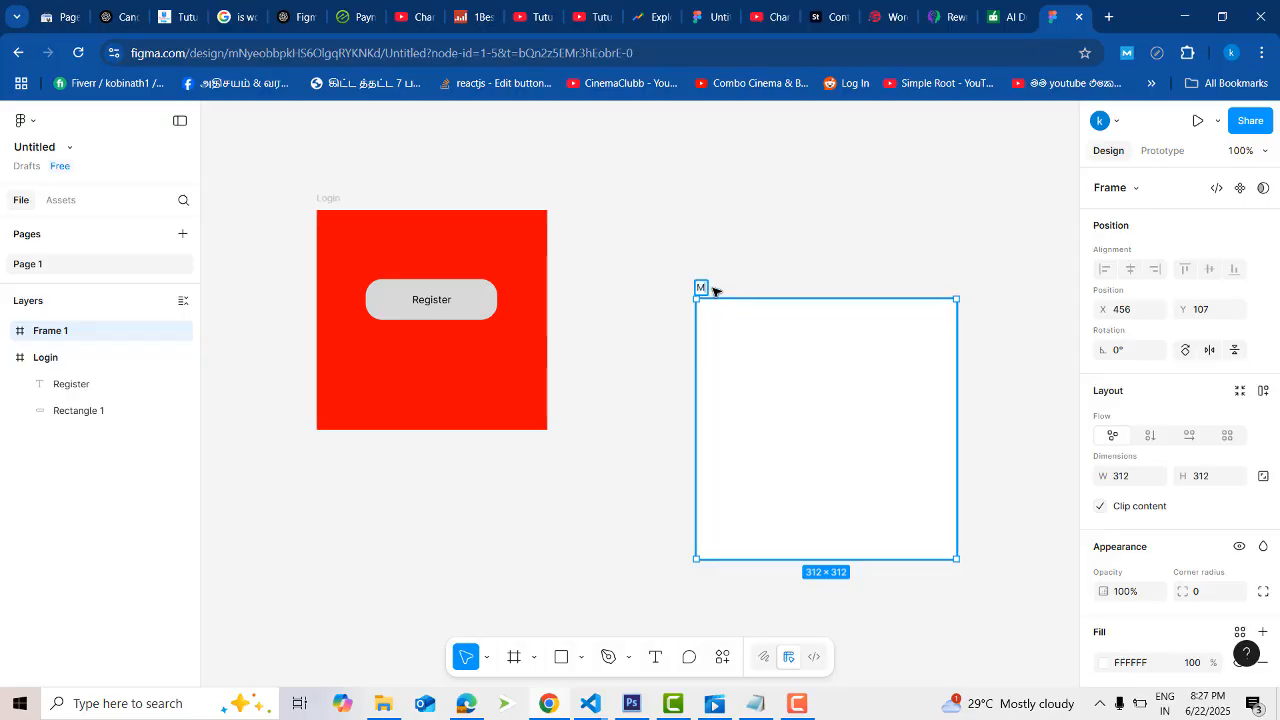
type("ain")
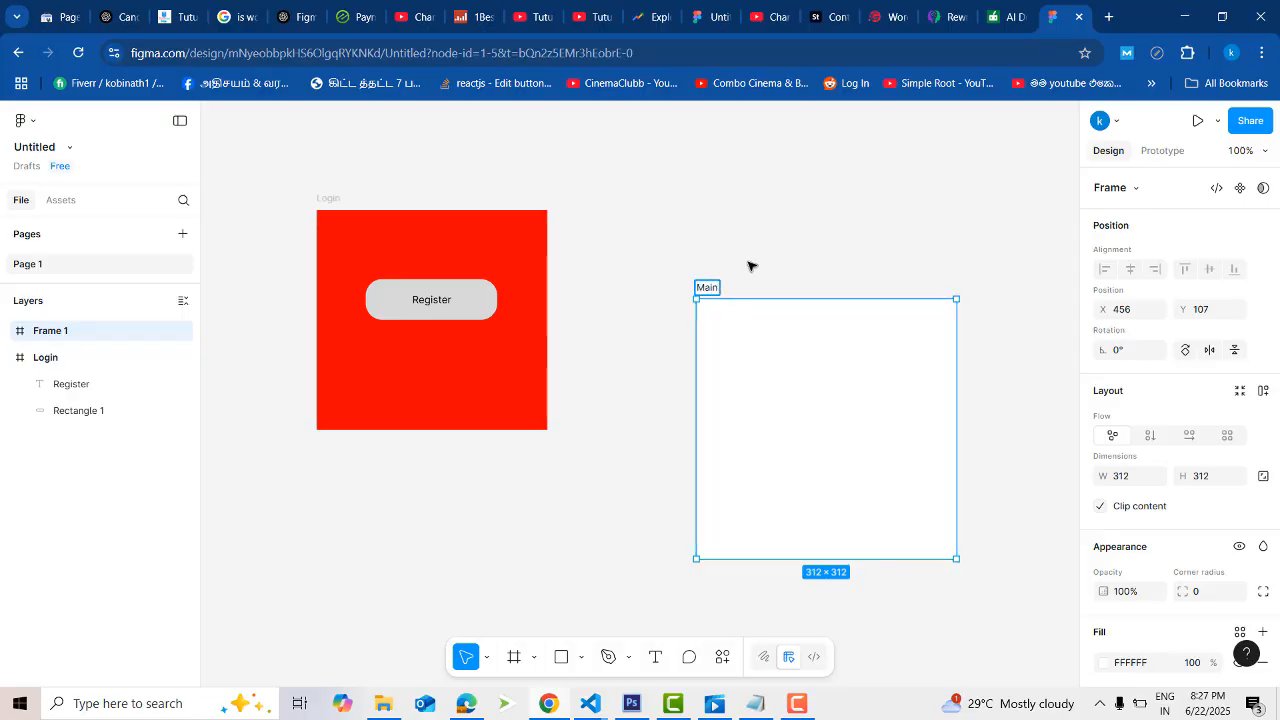
left_click(752, 266)
- Change the Main frame's fill colour to green, 15CA30
left_click(764, 327)
left_click(1103, 662)
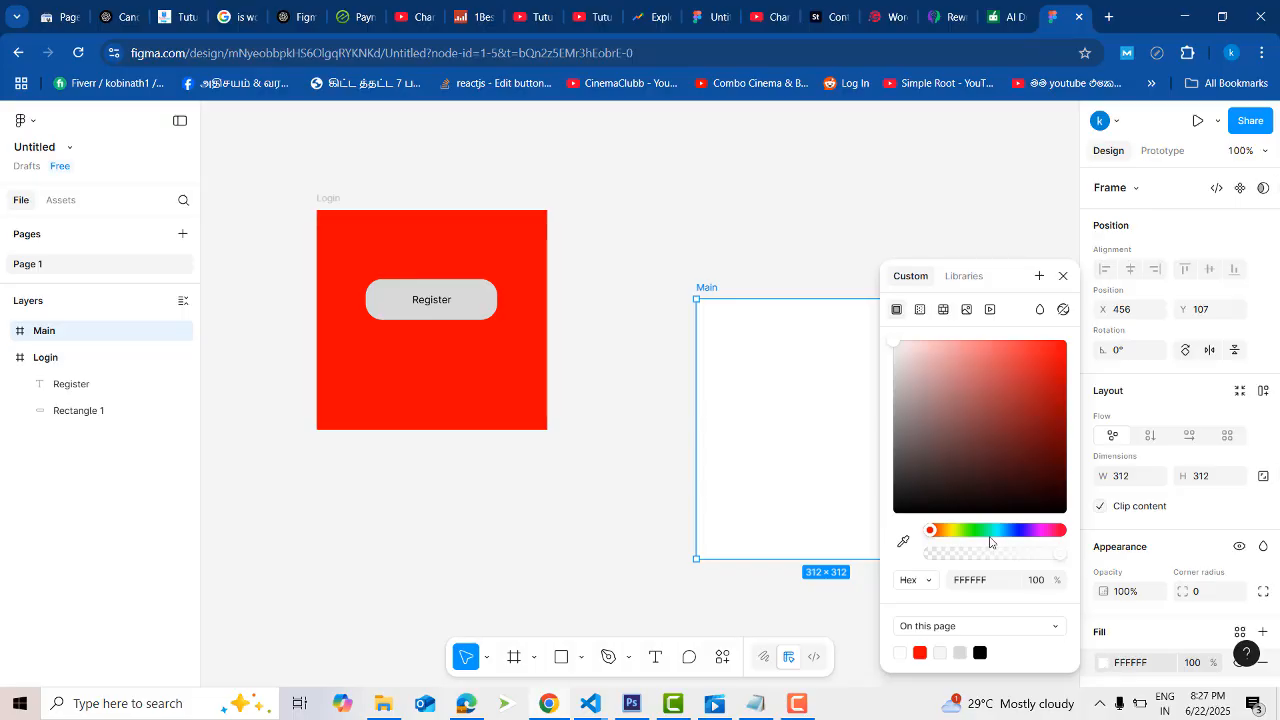
left_click(975, 532)
left_click_drag(997, 480, 1049, 388)
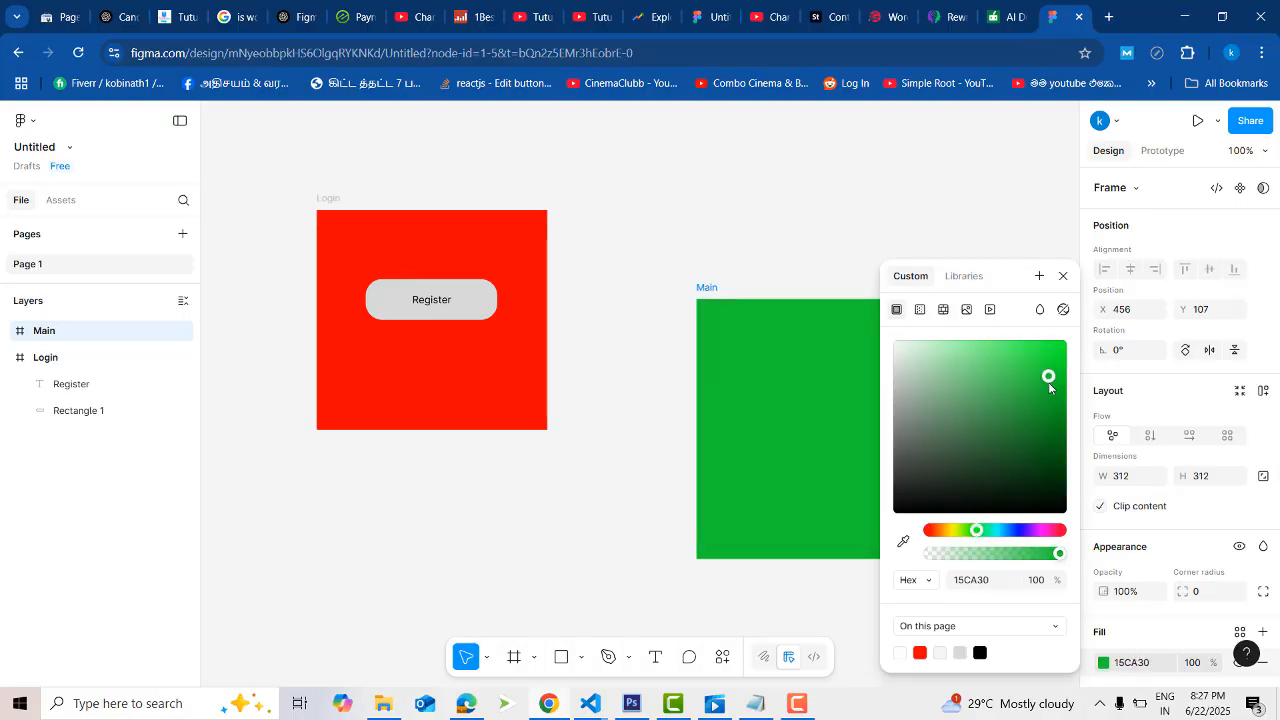
left_click(873, 202)
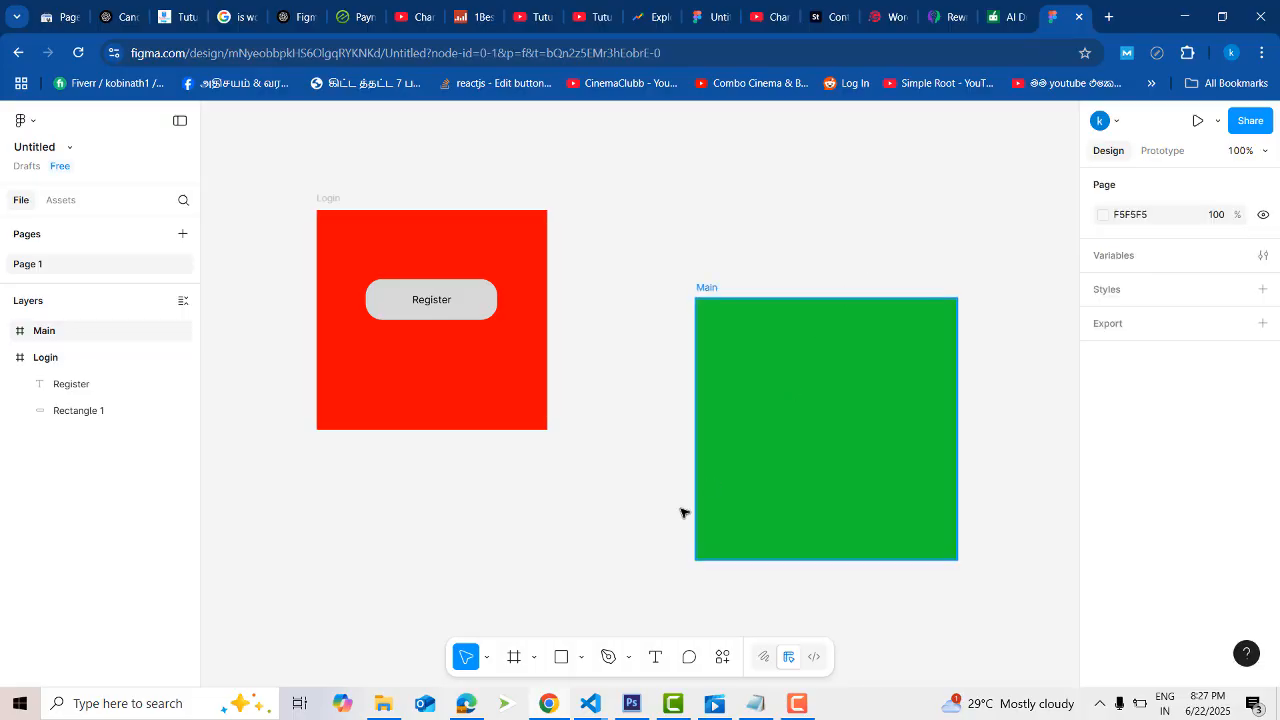
- Draw a rectangle about 169 × 56 inside the Main frame and add the text "Back" on it
left_click(561, 657)
left_click_drag(763, 379, 903, 424)
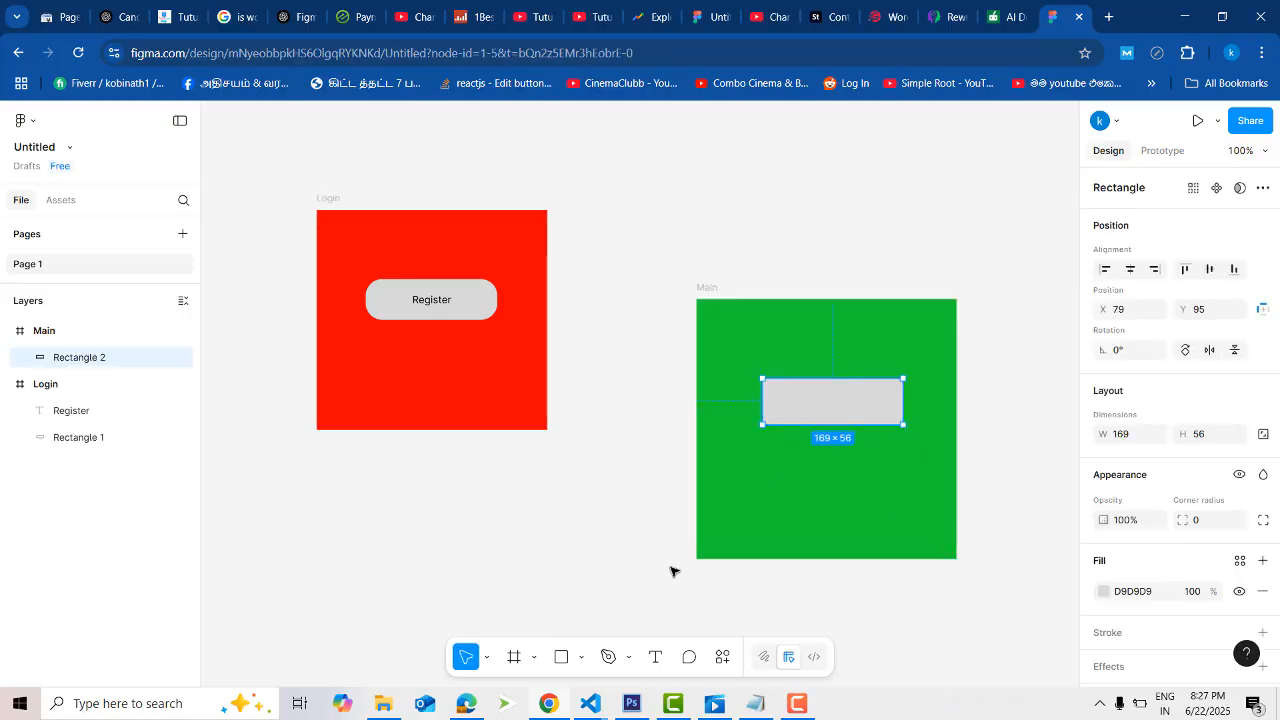
left_click(655, 657)
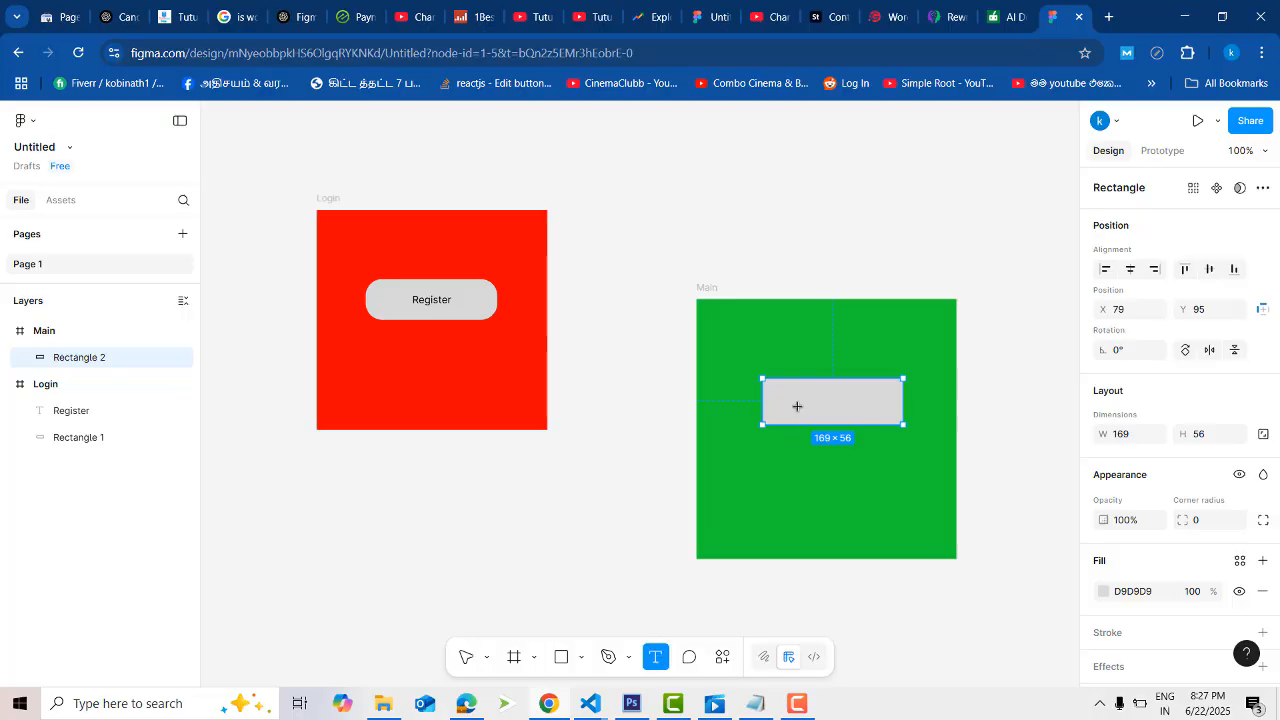
type("Back")
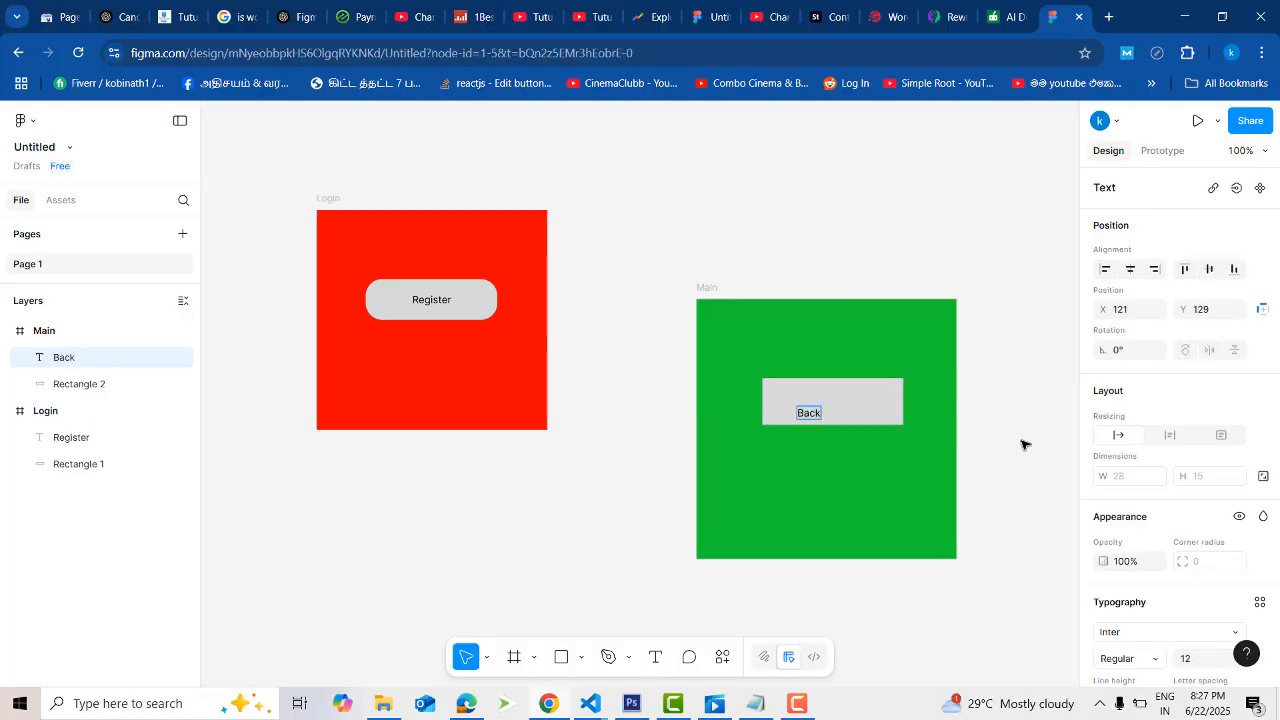
key("Escape")
- Centre the Back text horizontally and vertically on its rectangle in the Main frame
key("ctrl+a")
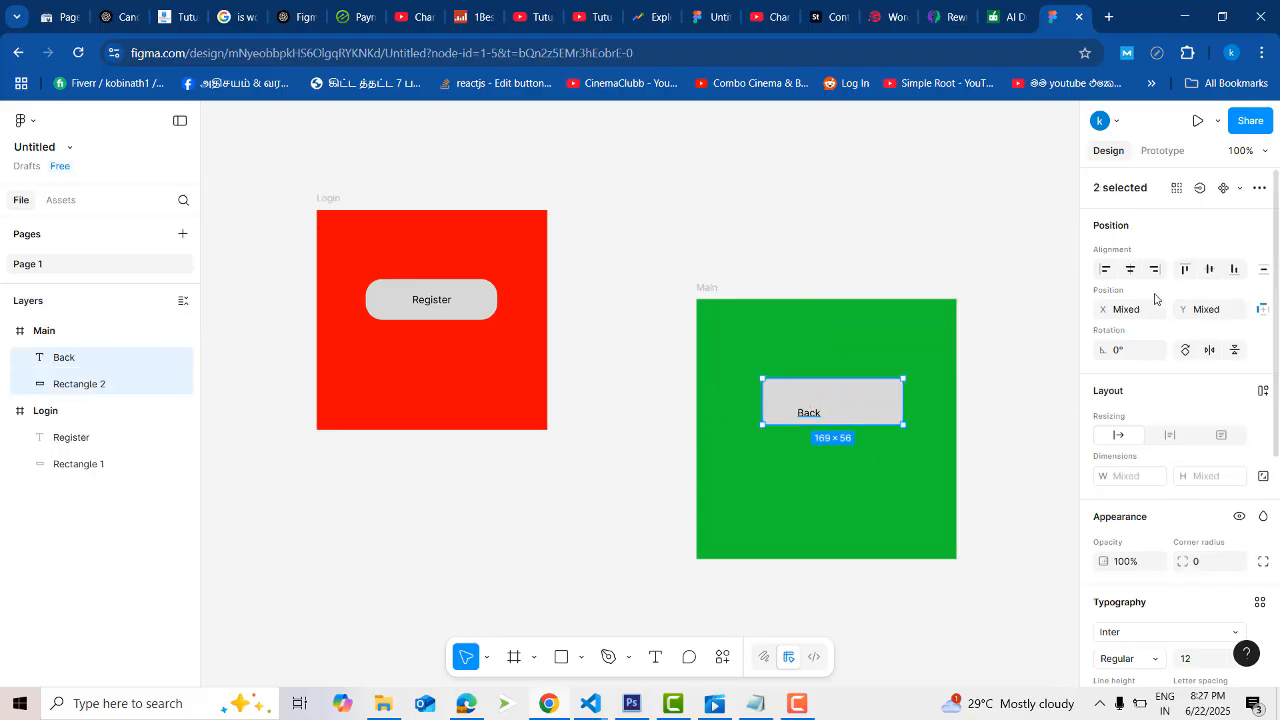
left_click(1130, 269)
left_click(1207, 270)
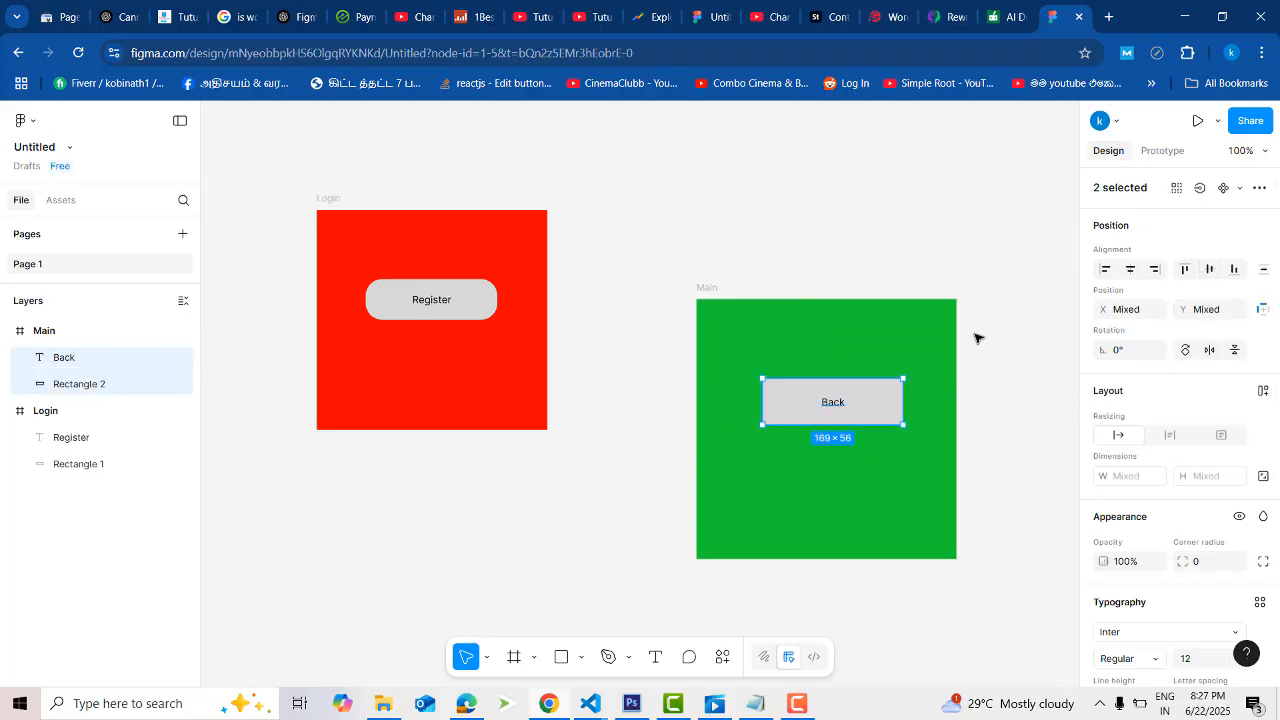
left_click(873, 250)
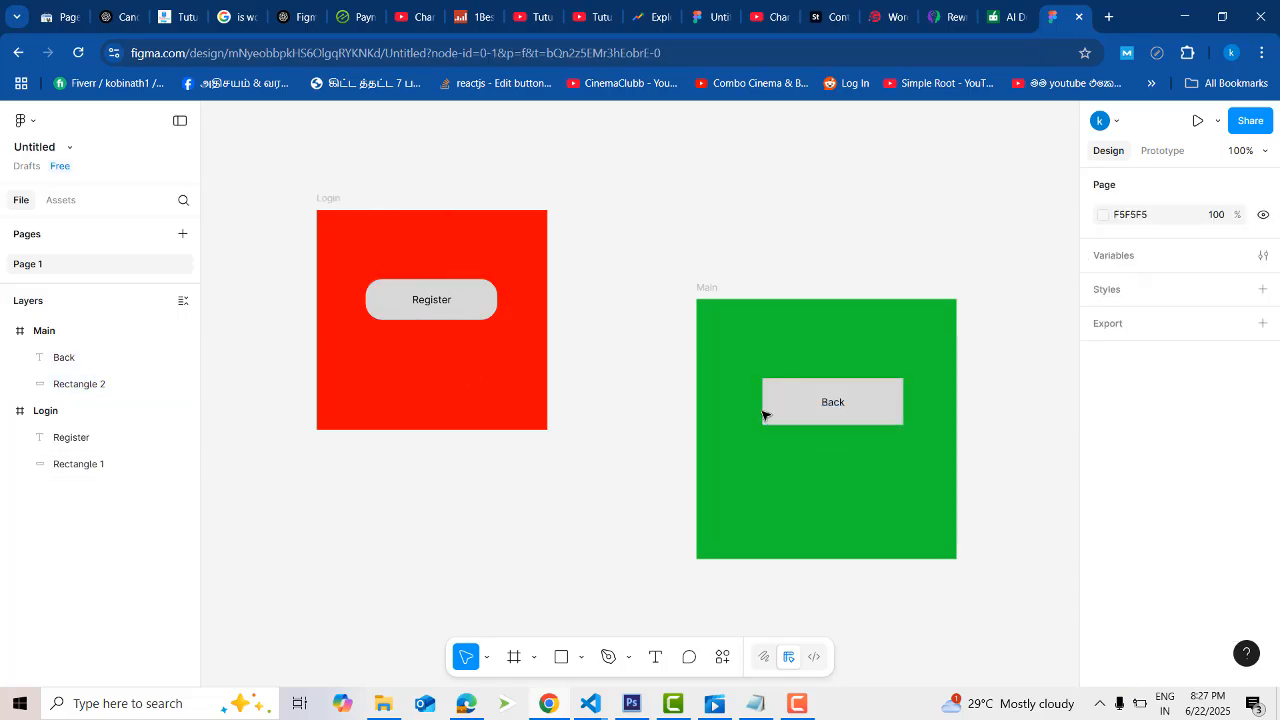
left_click(330, 199)
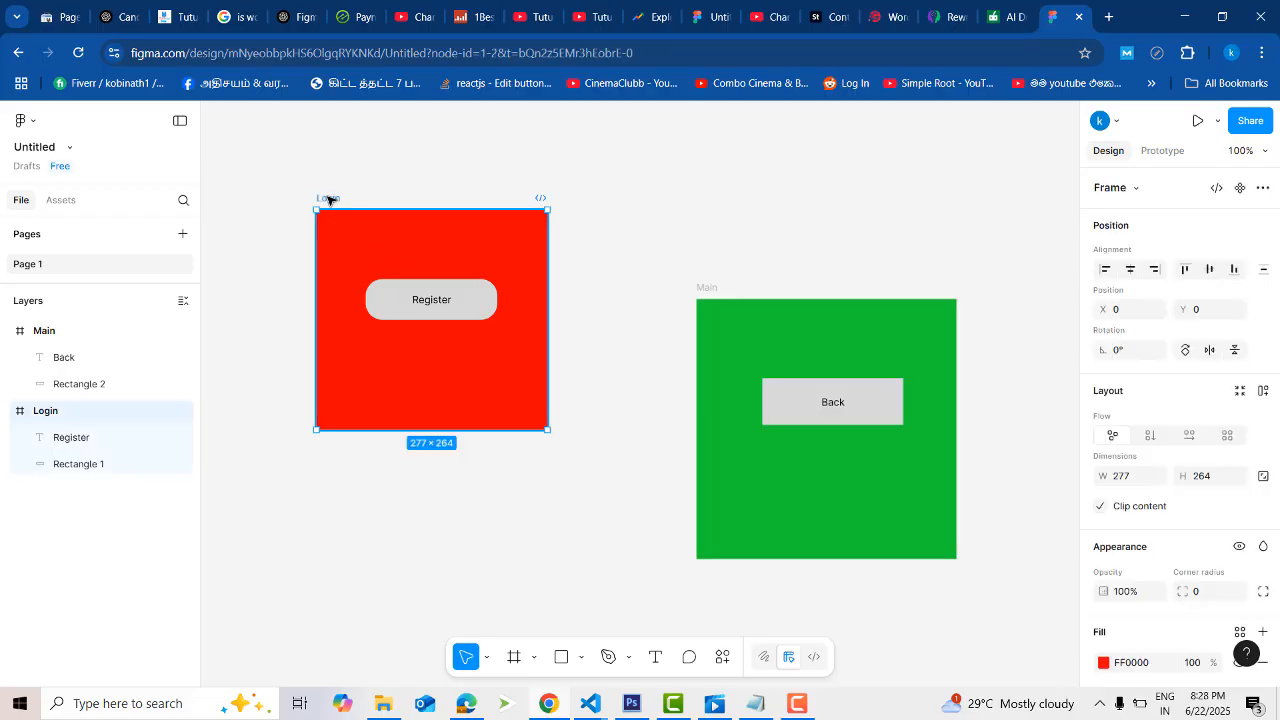
left_click(343, 201)
left_click(337, 200)
key("Escape")
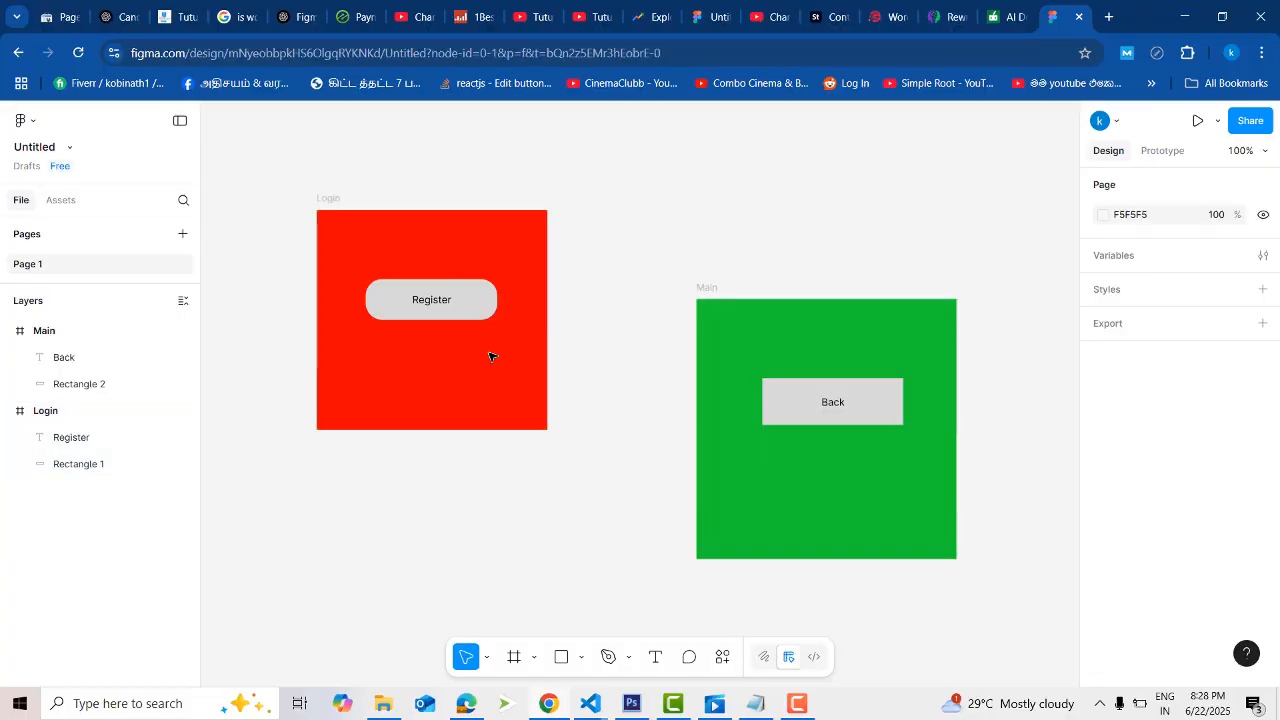
- Add a prototype flow starting point to the Login frame
left_click(333, 199)
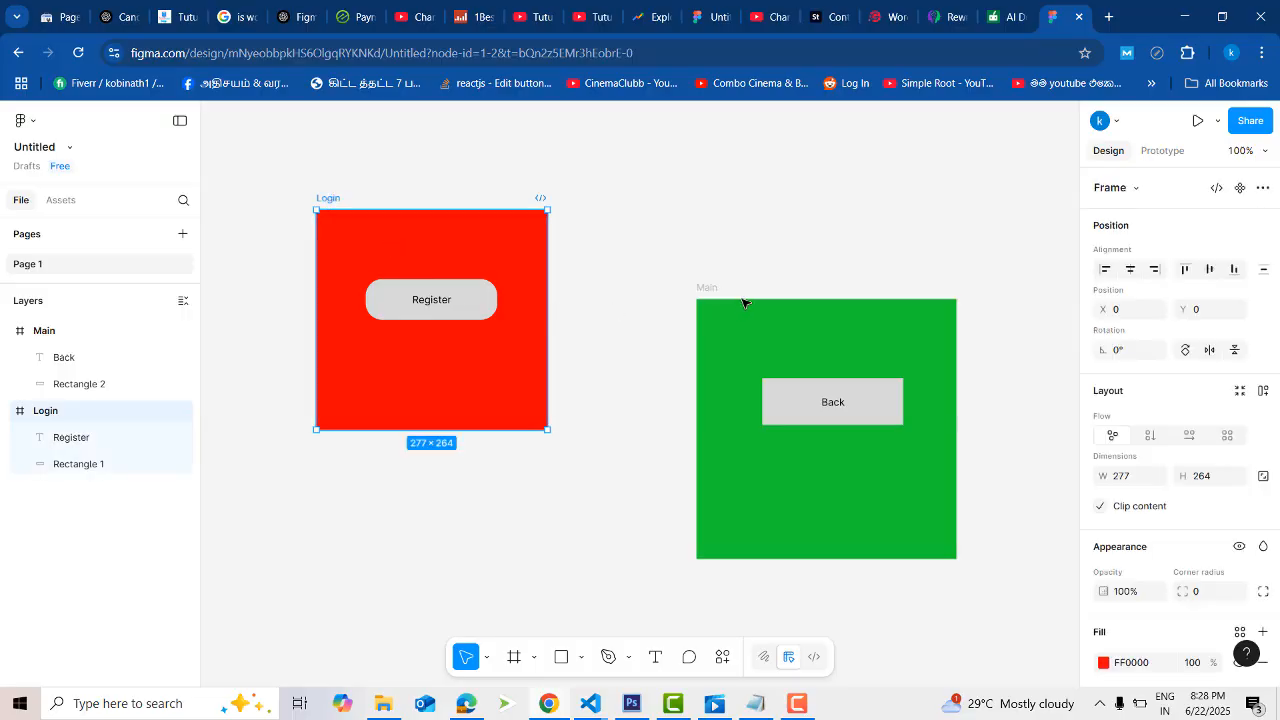
left_click(1152, 152)
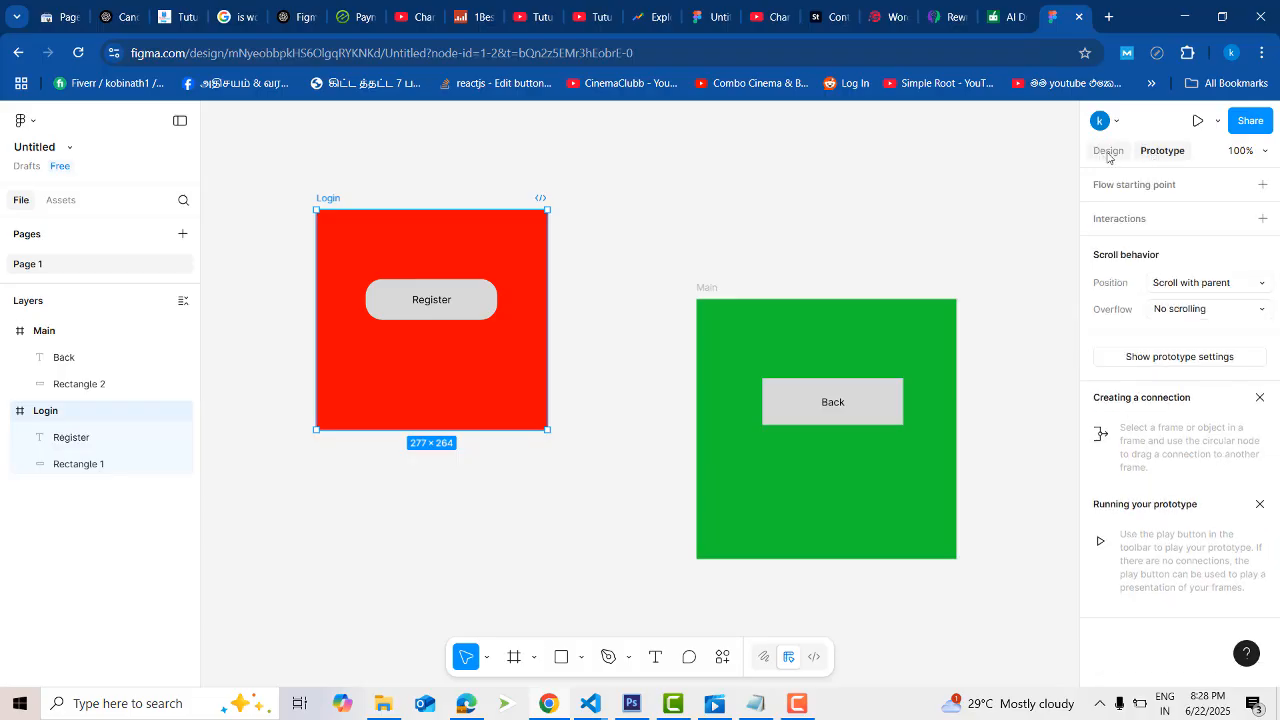
left_click(1108, 151)
left_click(1150, 152)
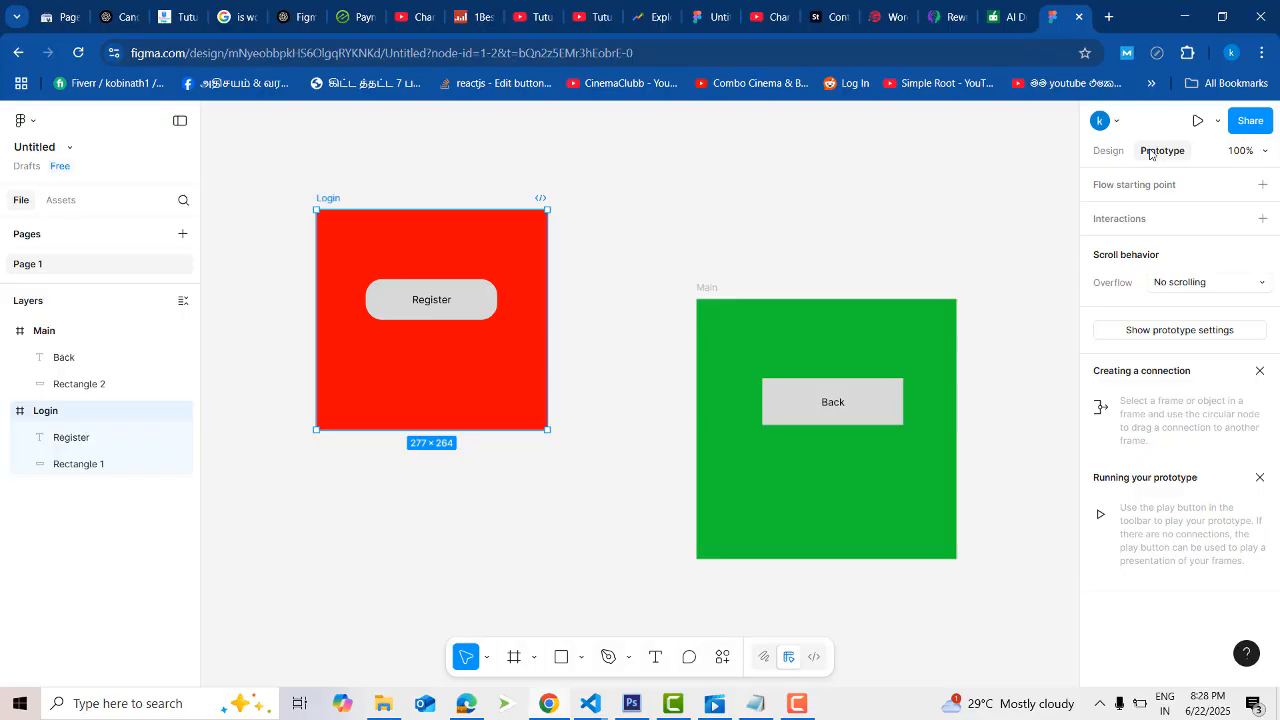
left_click(1264, 188)
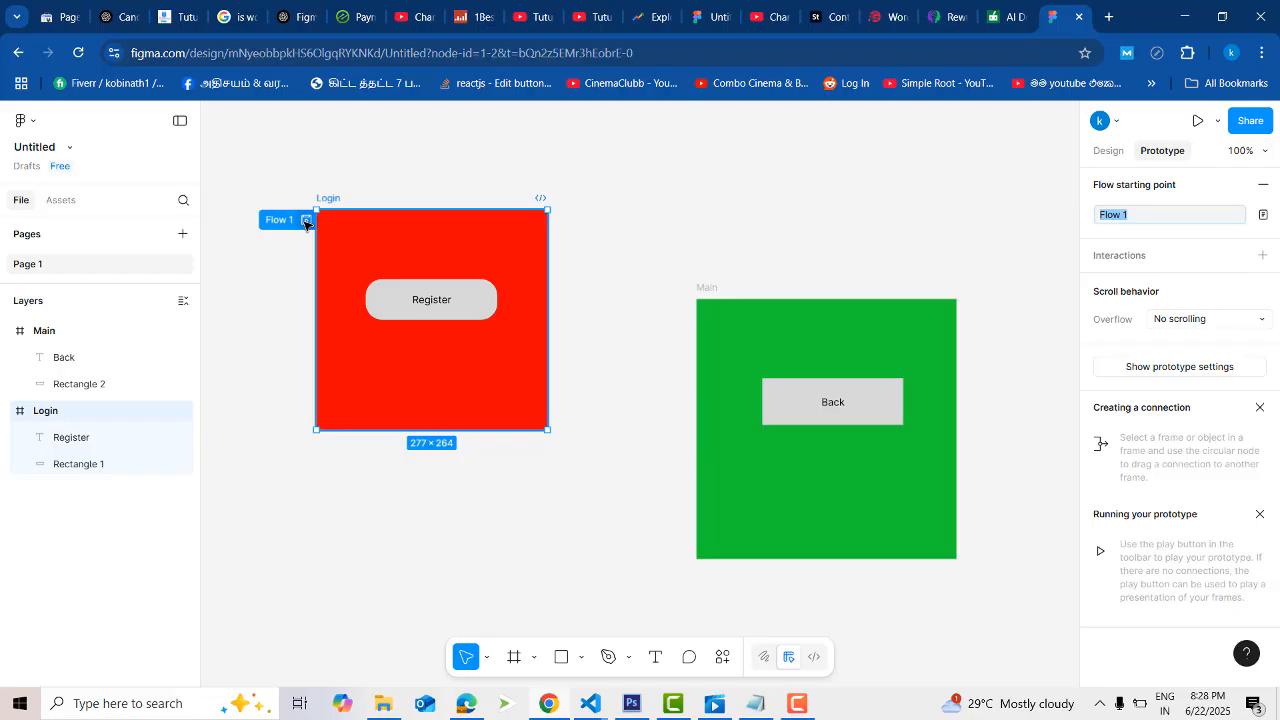
- Connect the Register button's rectangle to the Main frame with an On click interaction that navigates to Main
left_click(466, 302)
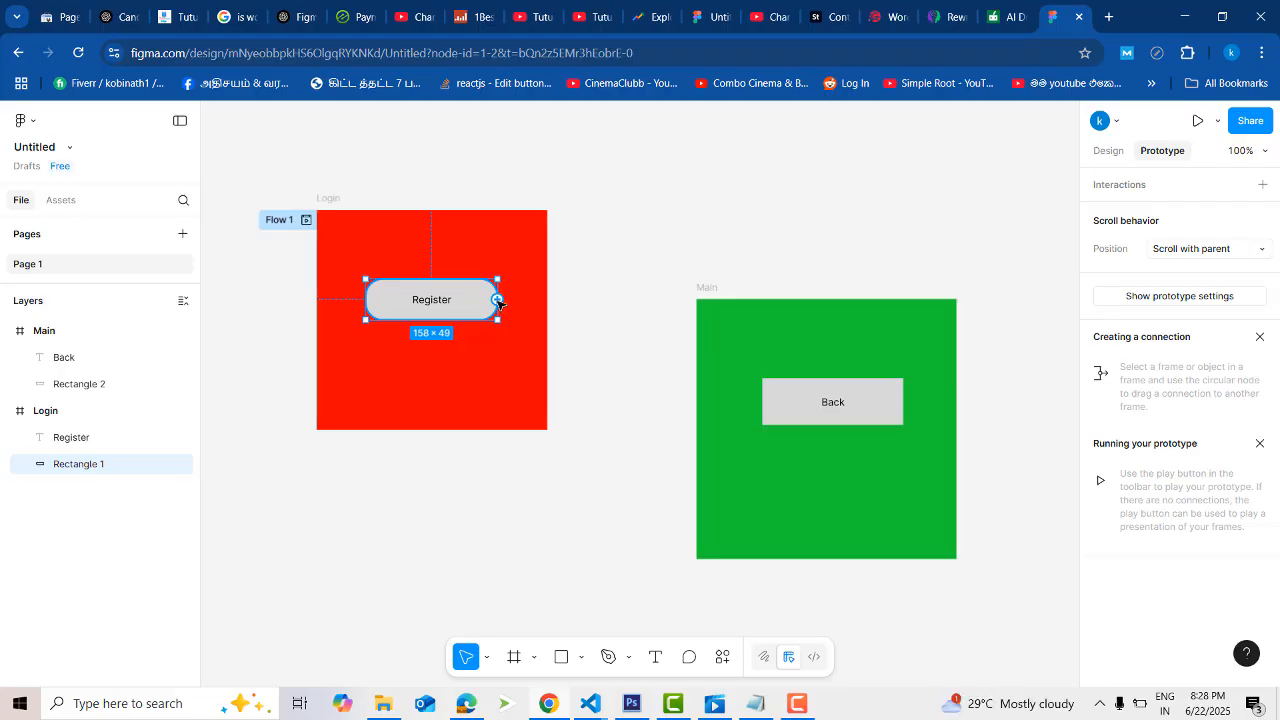
left_click(618, 311)
left_click(482, 303)
left_click_drag(497, 300, 604, 314)
left_click_drag(497, 299, 708, 462)
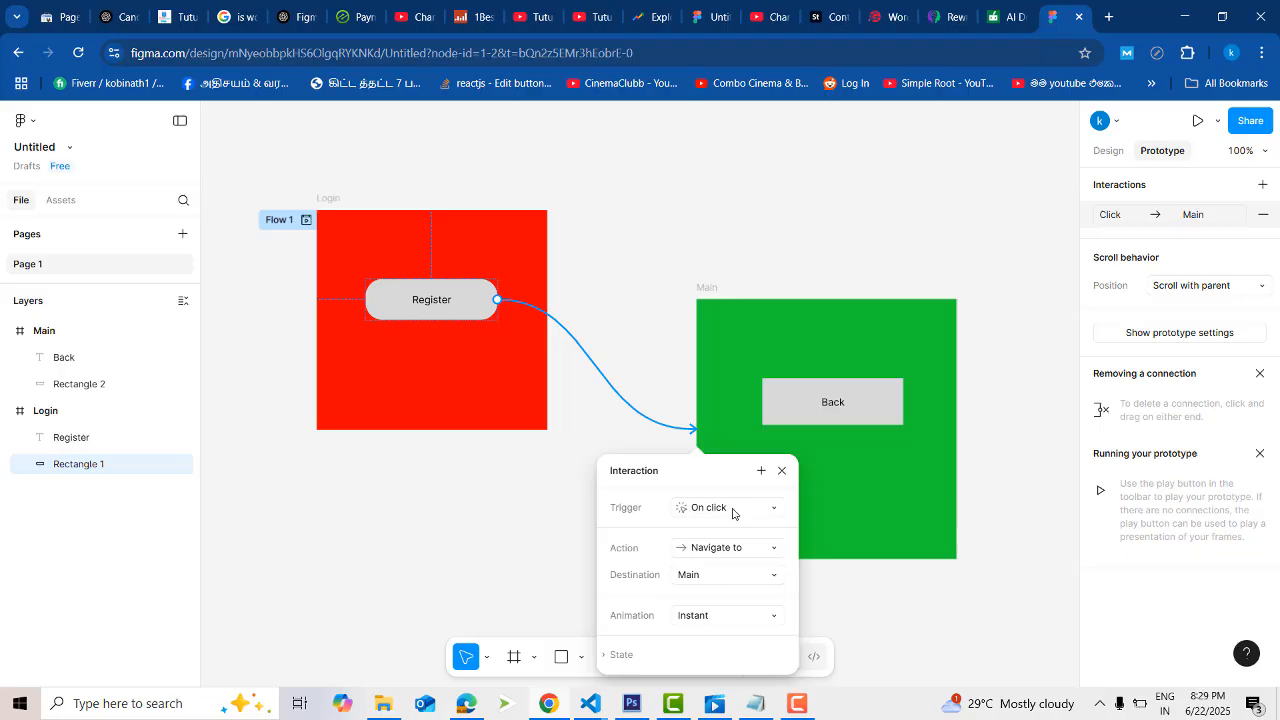
left_click(768, 514)
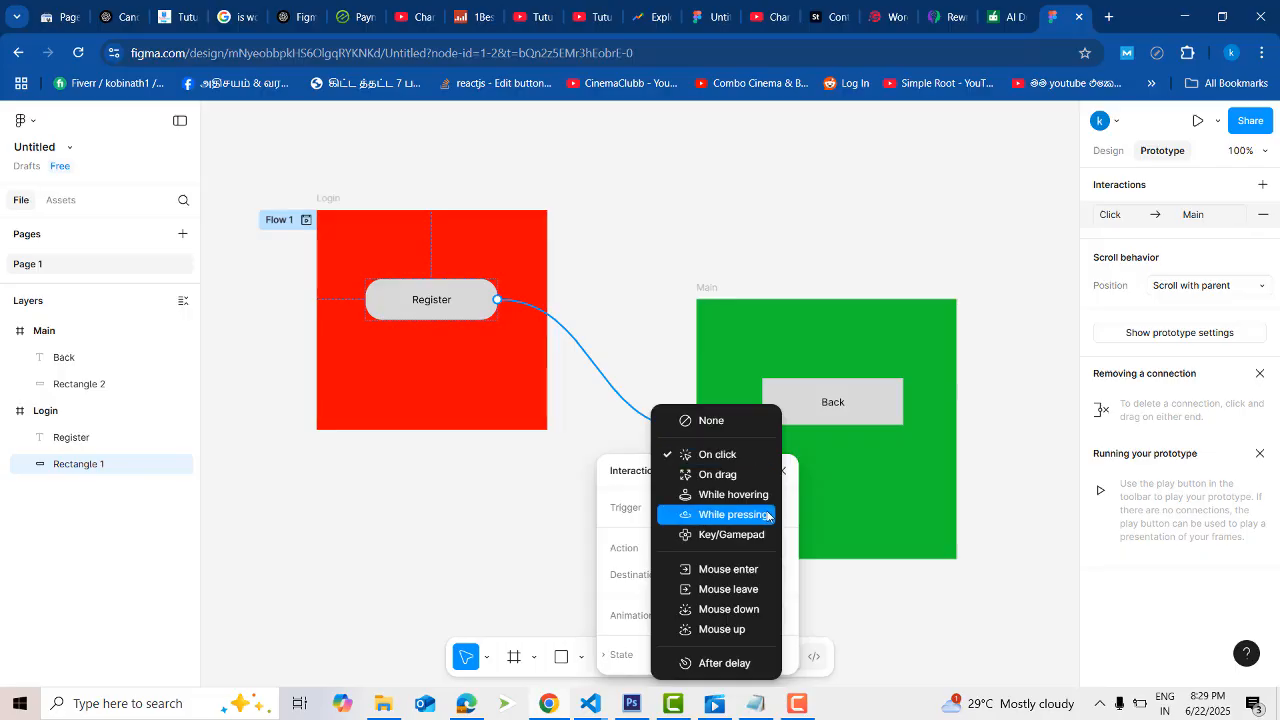
left_click(727, 458)
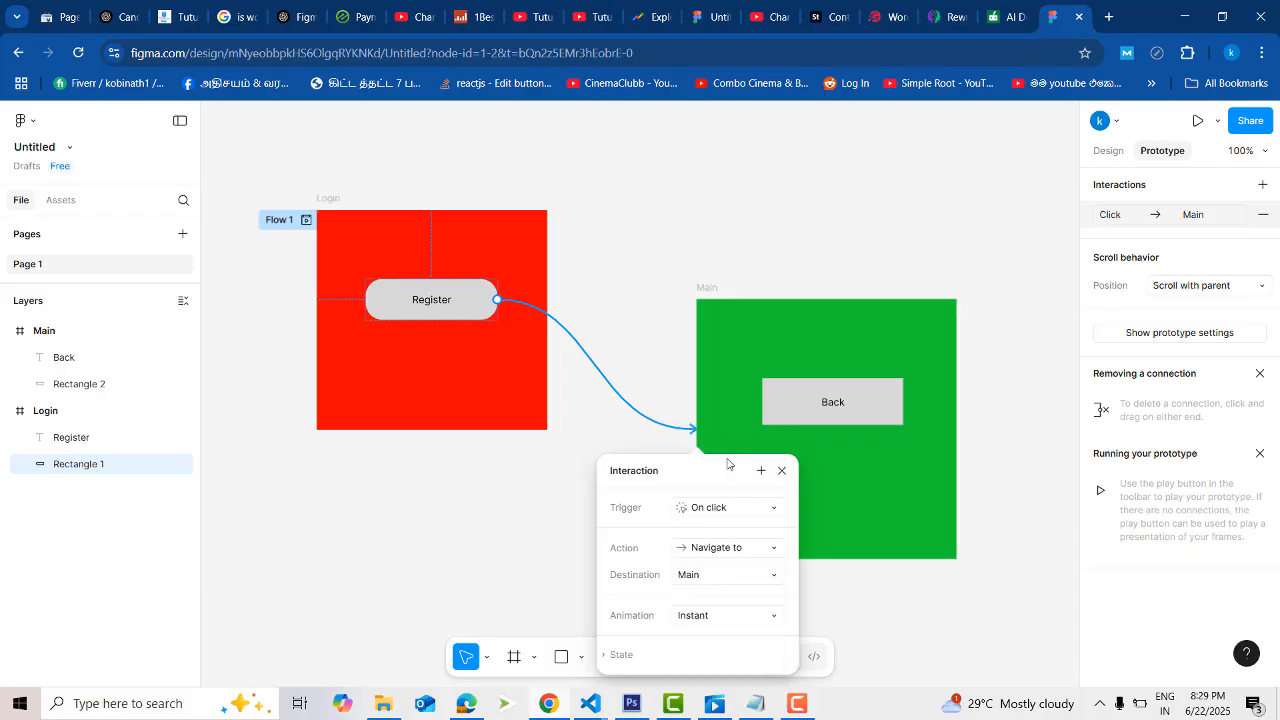
left_click(566, 447)
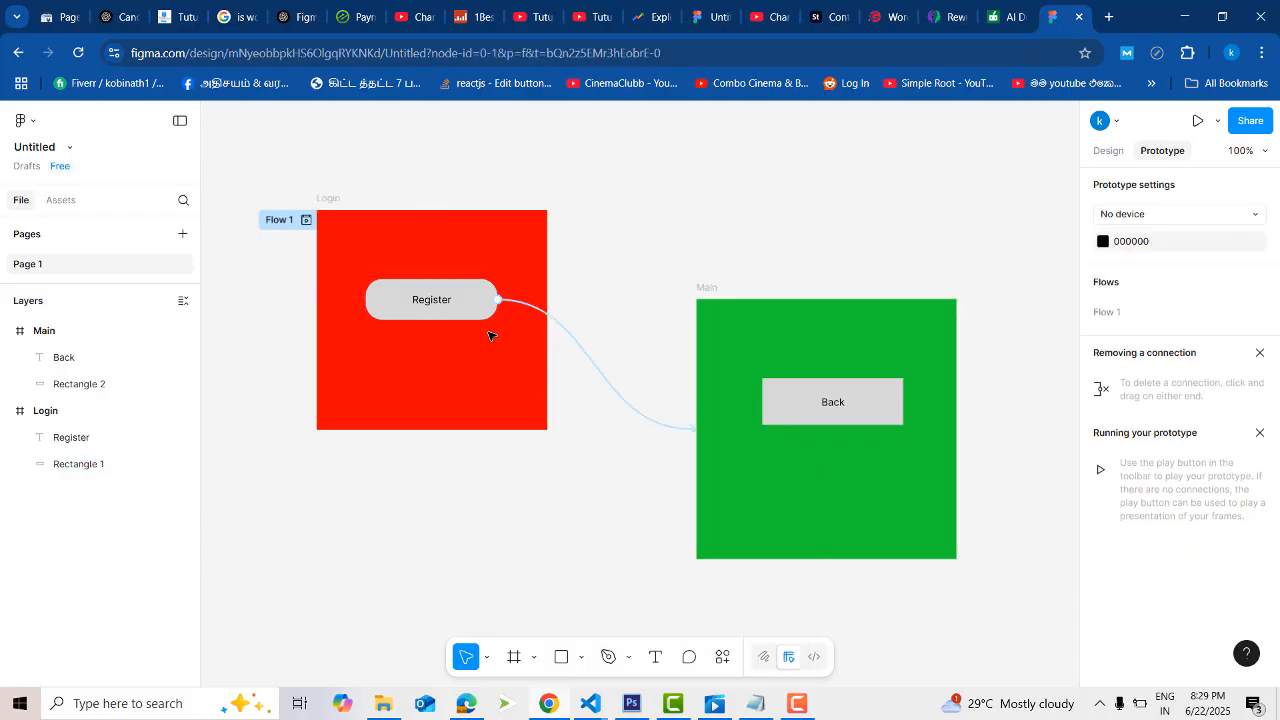
- Connect the Back button's rectangle to the Login frame with an On click interaction that navigates to Login
left_click(792, 410)
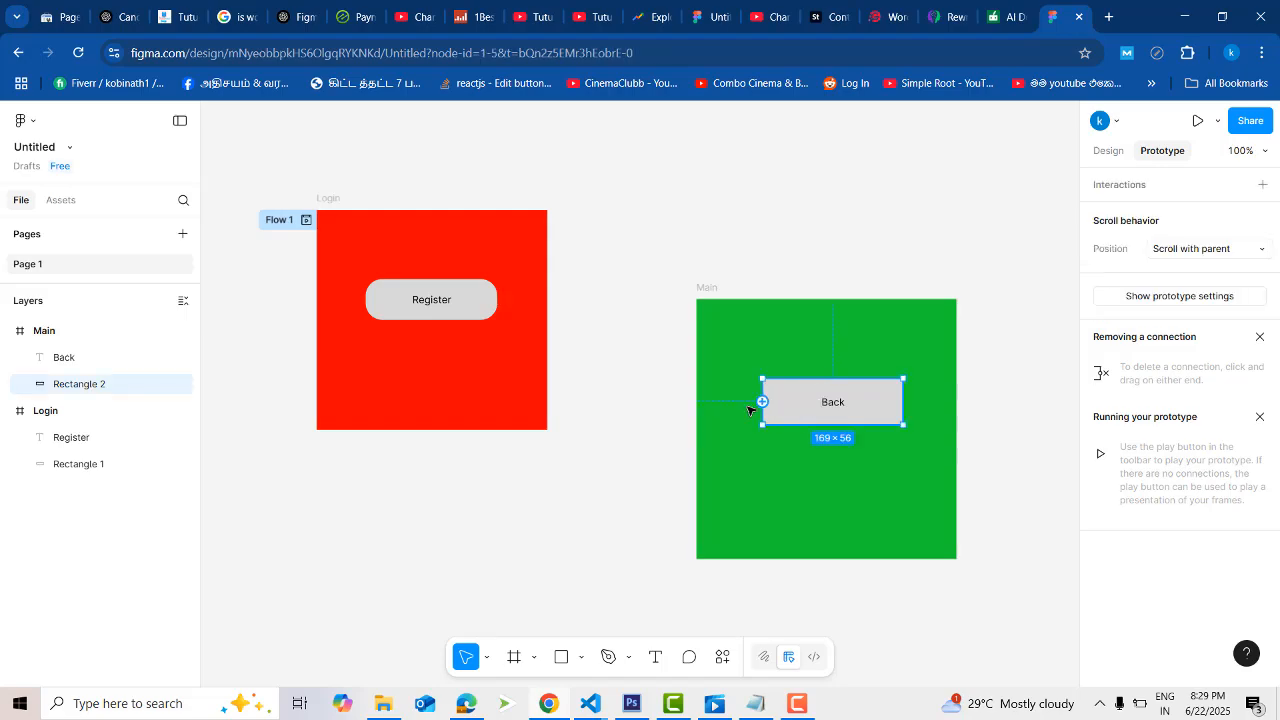
left_click_drag(760, 402, 538, 321)
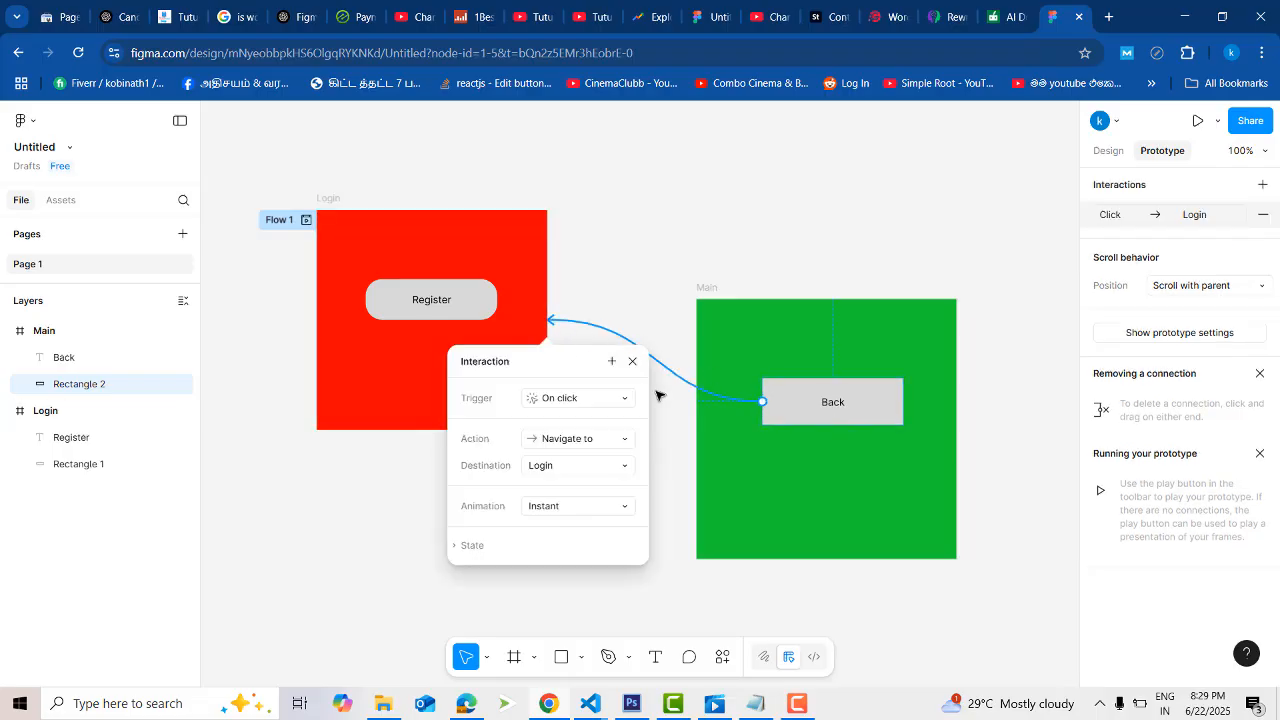
left_click(635, 259)
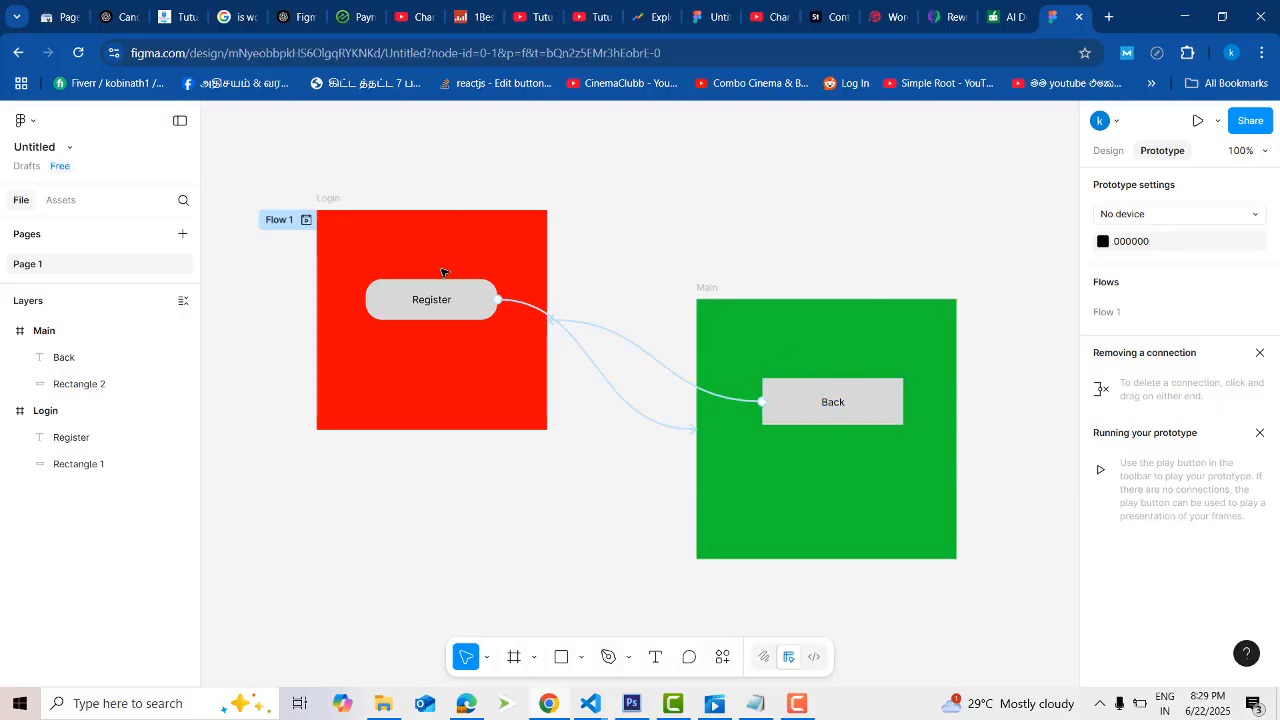
- Run the prototype and test switching repeatedly between the Login and Main frames with the Register and Back buttons
left_click(1197, 120)
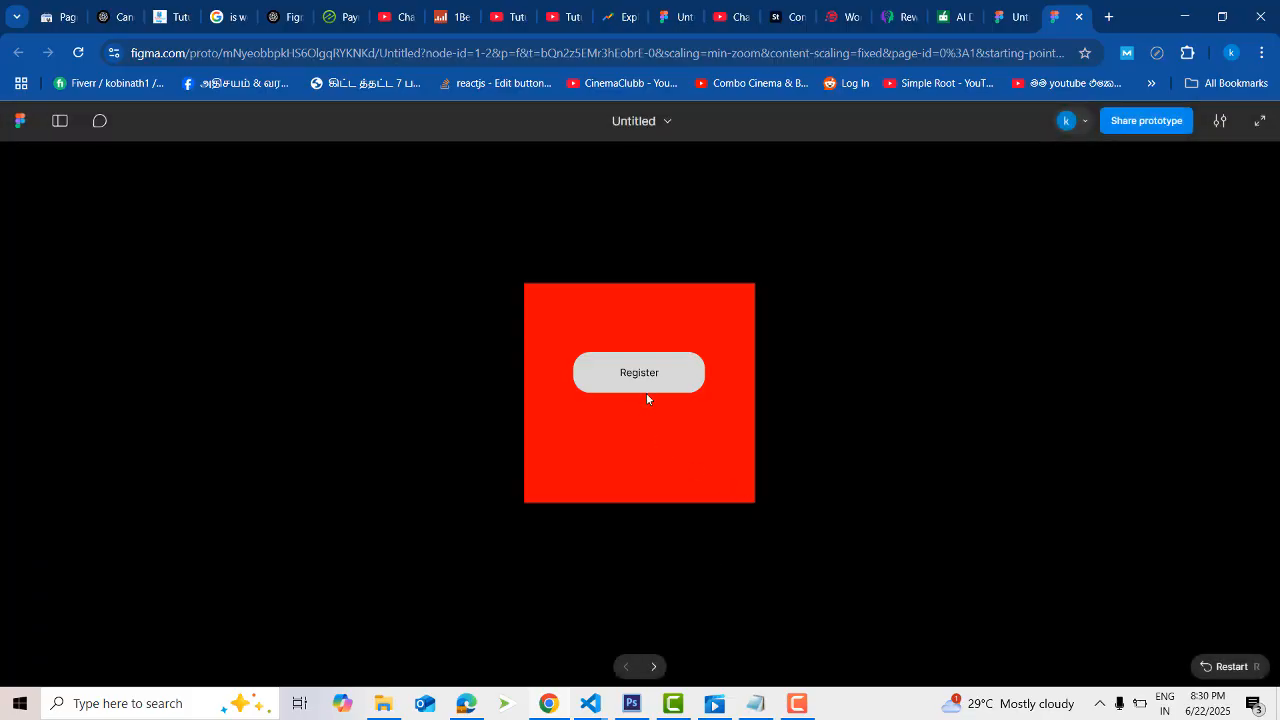
left_click(636, 372)
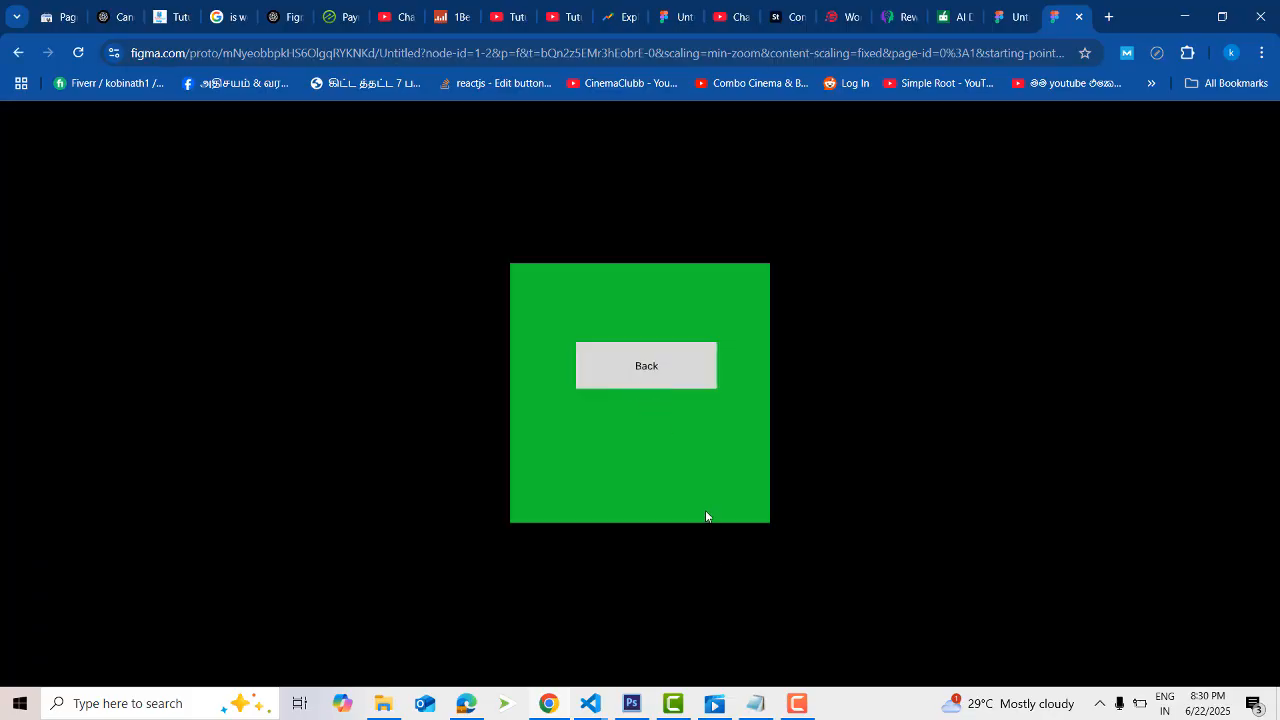
left_click(649, 384)
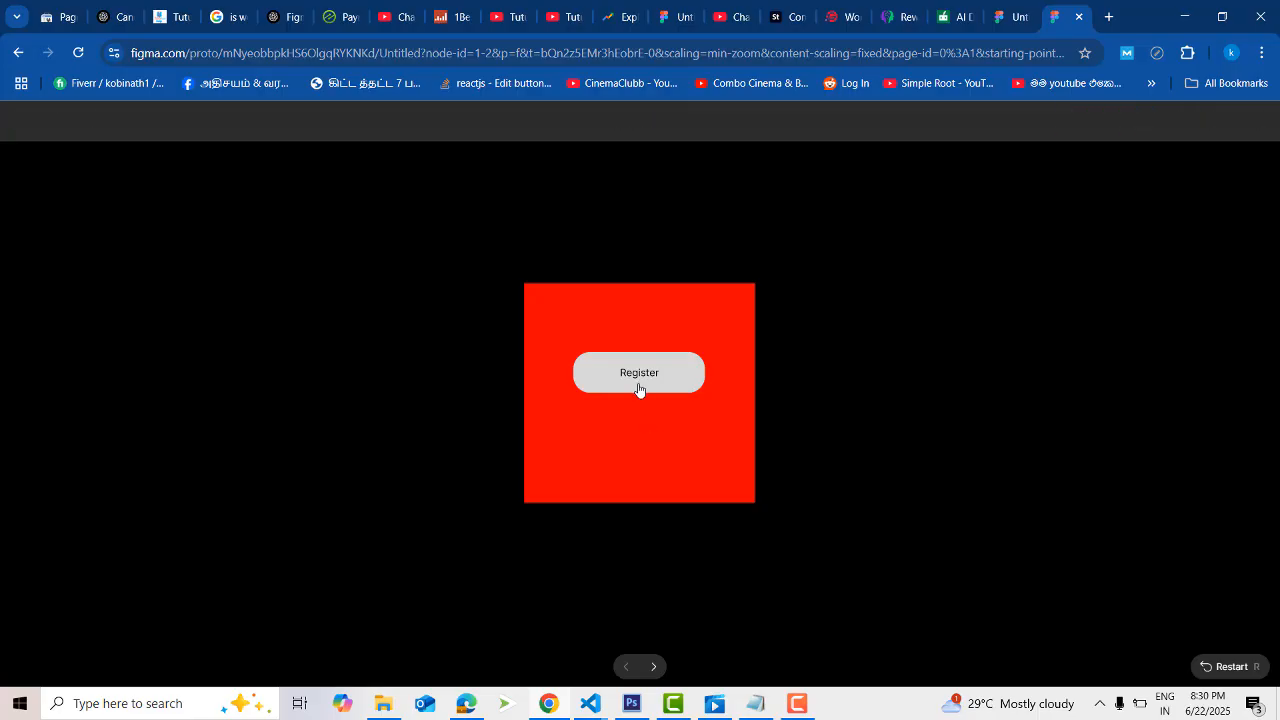
left_click(637, 385)
left_click(646, 355)
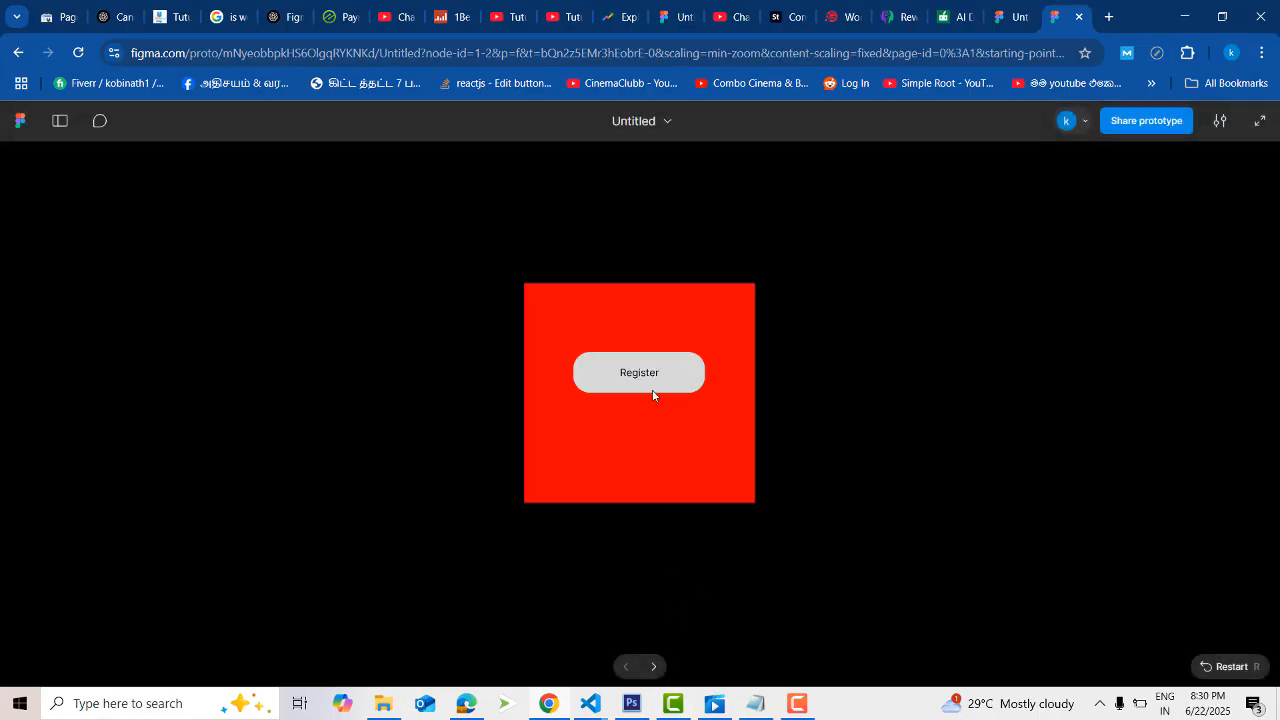
left_click(654, 390)
left_click(655, 380)
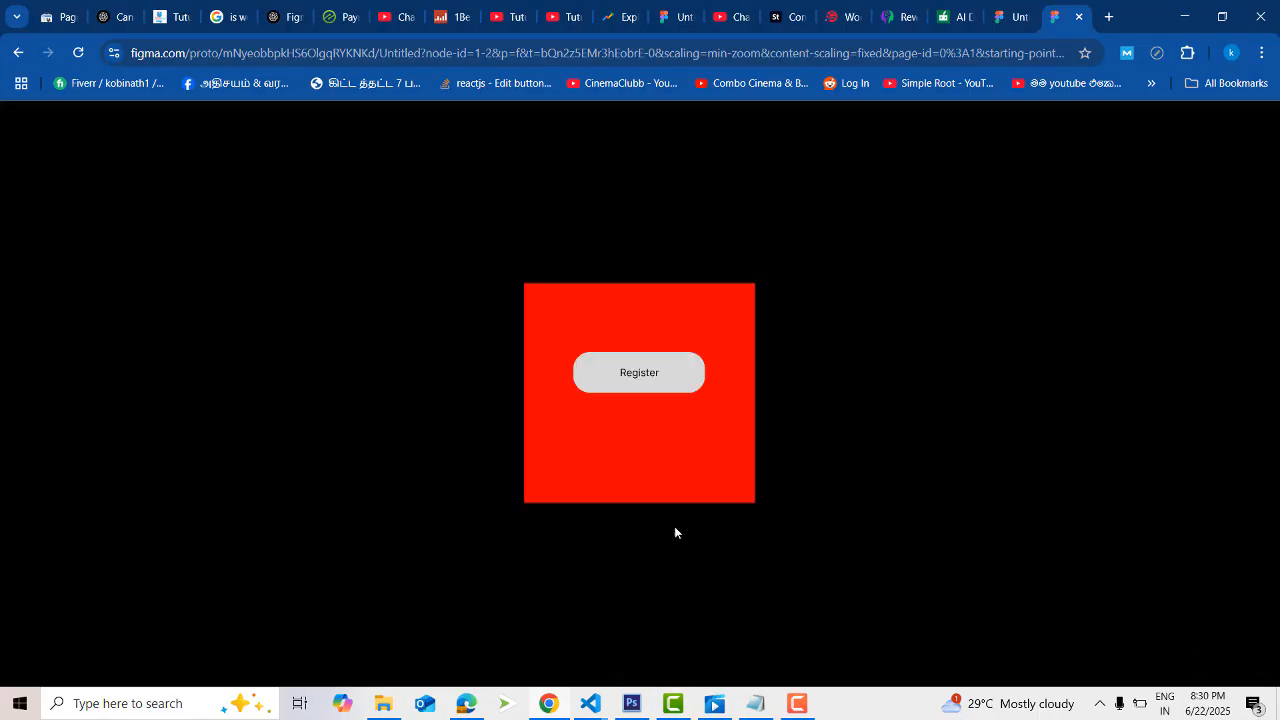
left_click(644, 371)
left_click(648, 358)
left_click(615, 372)
left_click(652, 385)
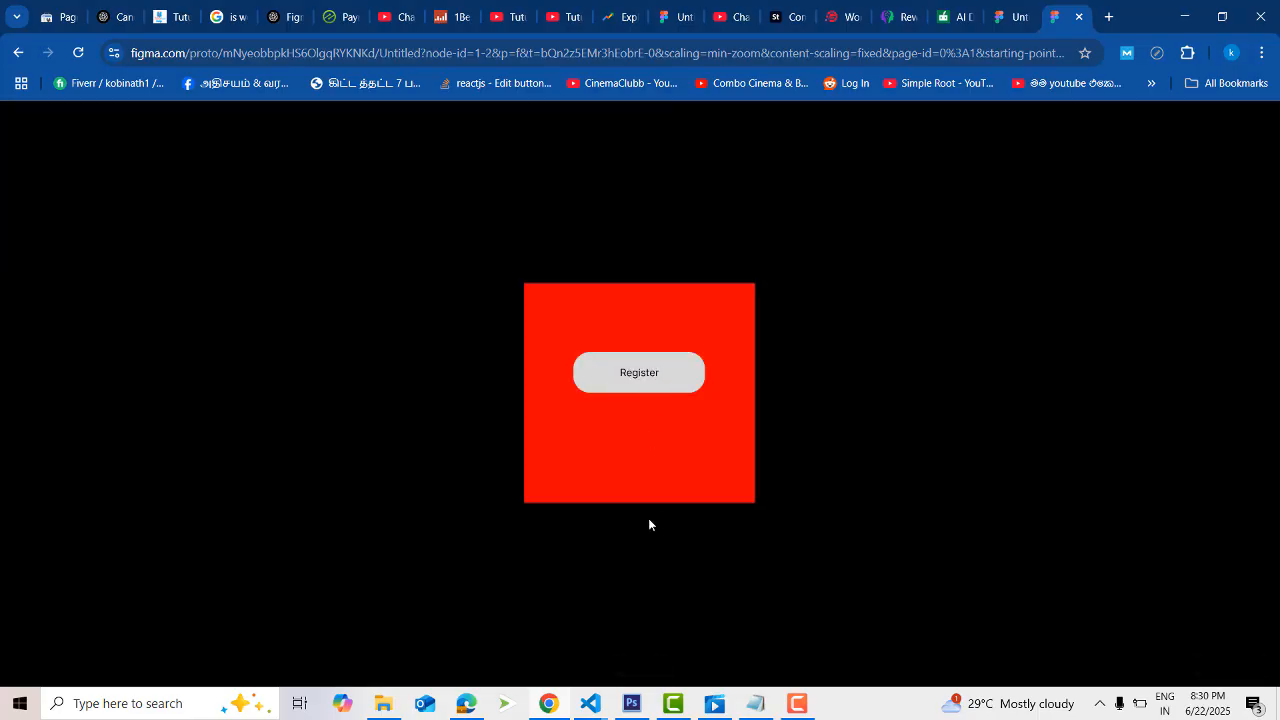
left_click(636, 378)
left_click(641, 372)
left_click(640, 388)
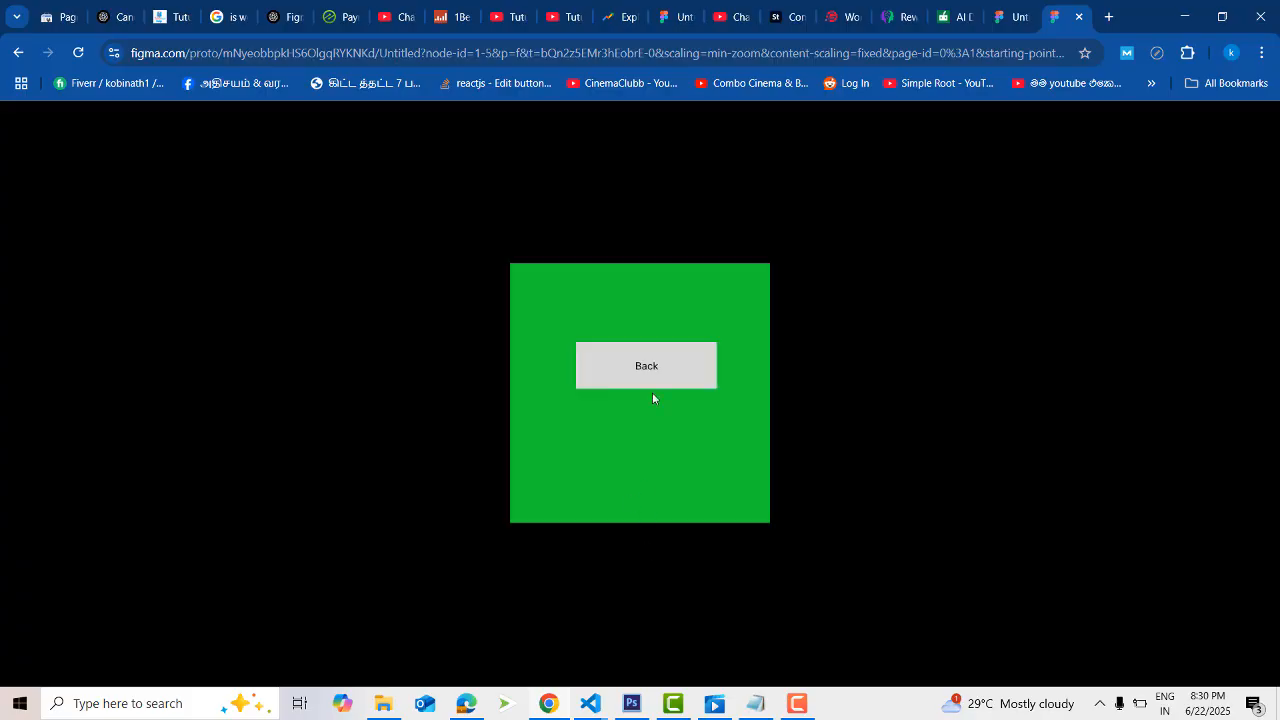
left_click(652, 385)
left_click(640, 380)
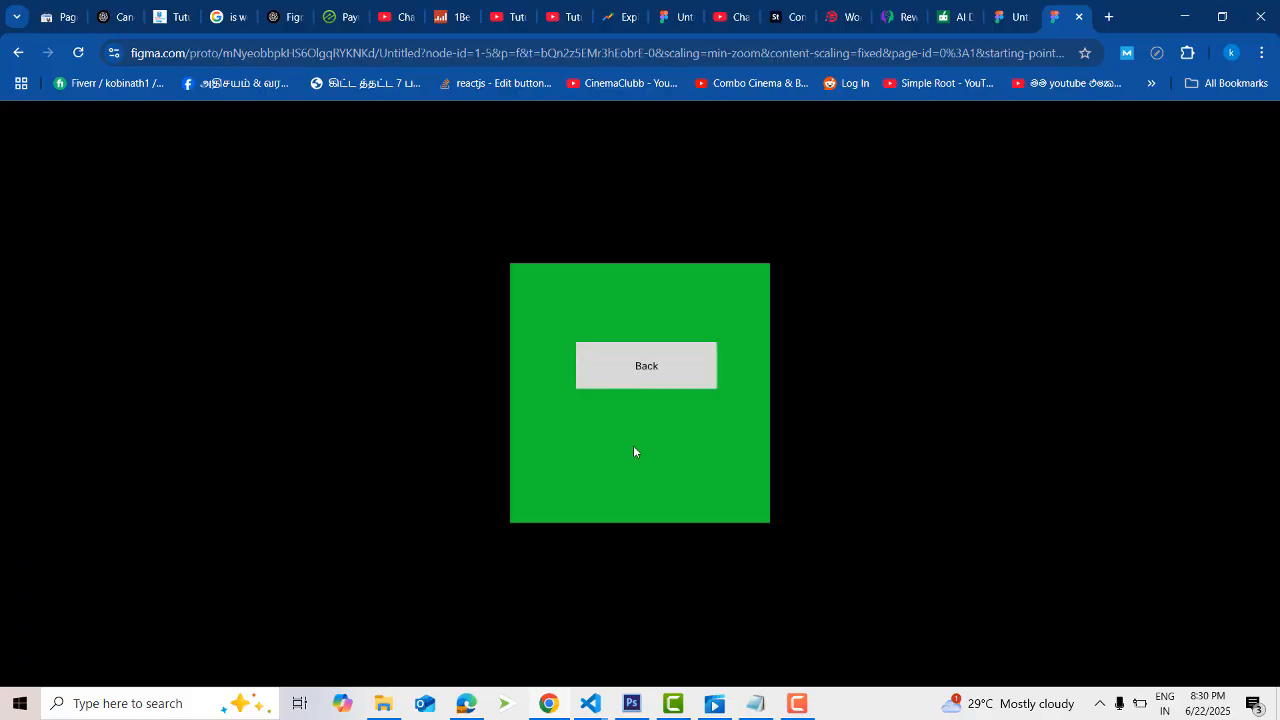
left_click(645, 382)
left_click(631, 377)
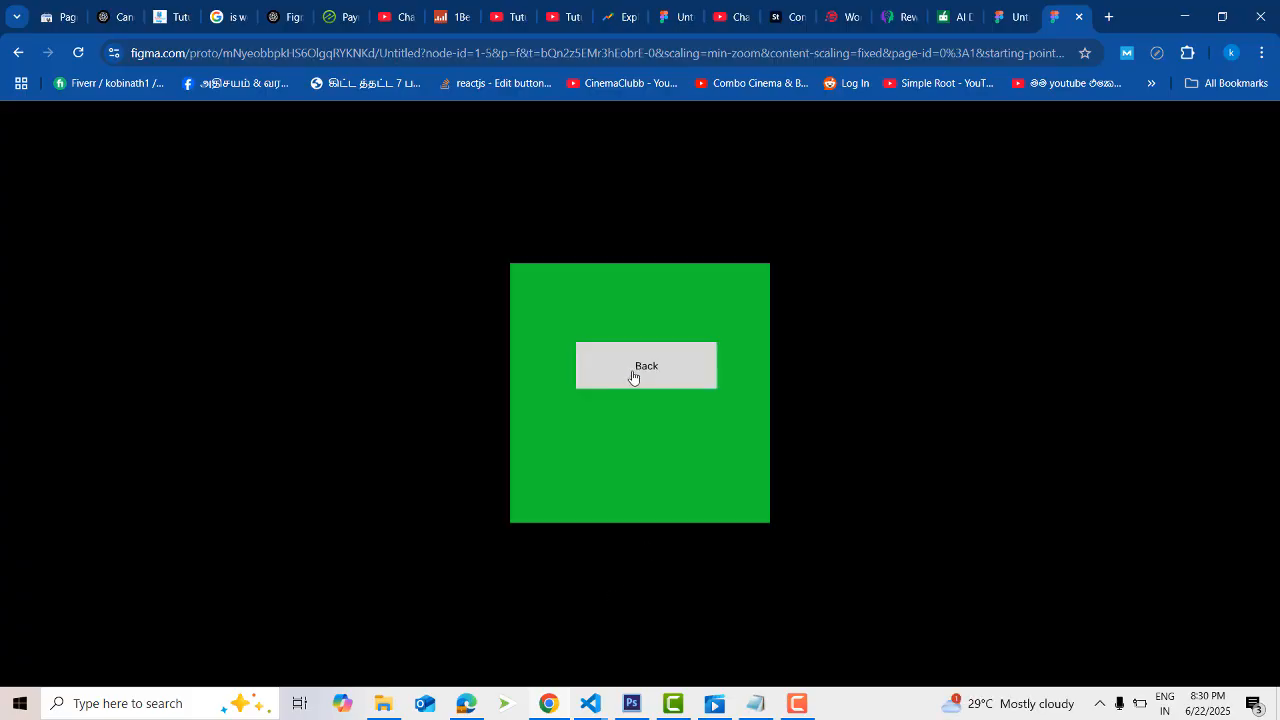